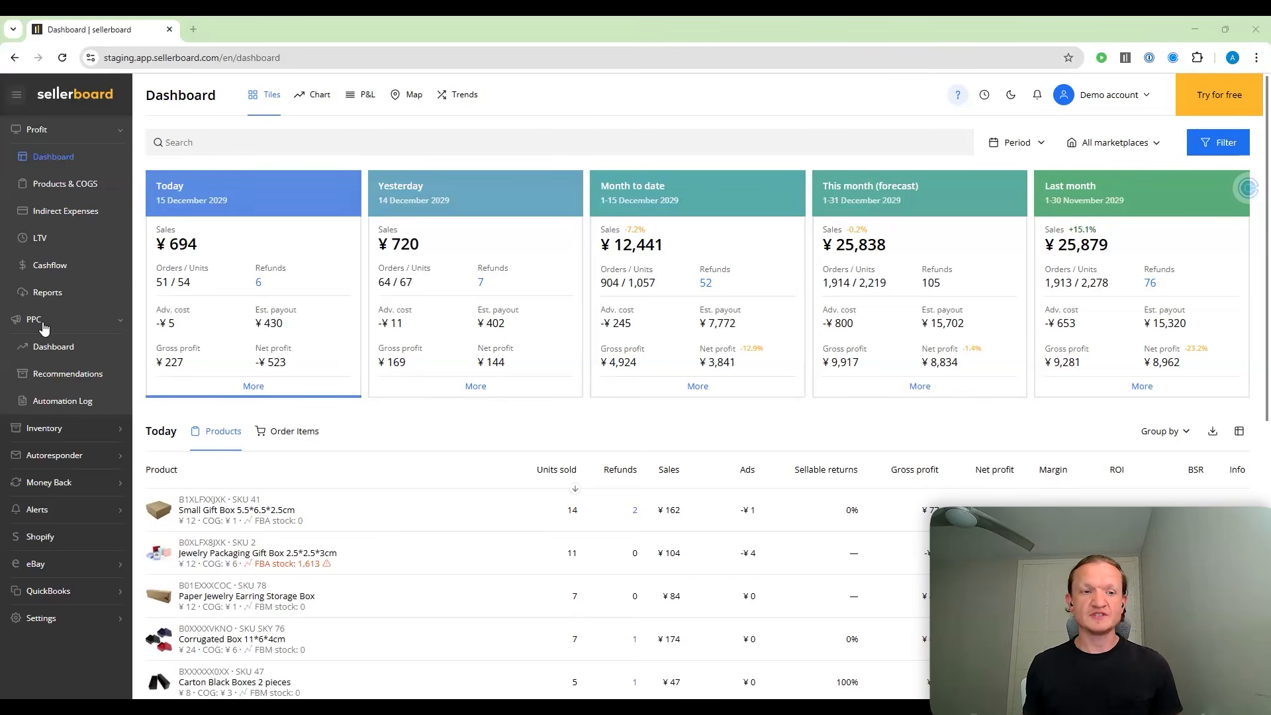
Step: Open the PPC dashboard and start creating a new smart portfolio, continuing past the welcome page
left_click(56, 347)
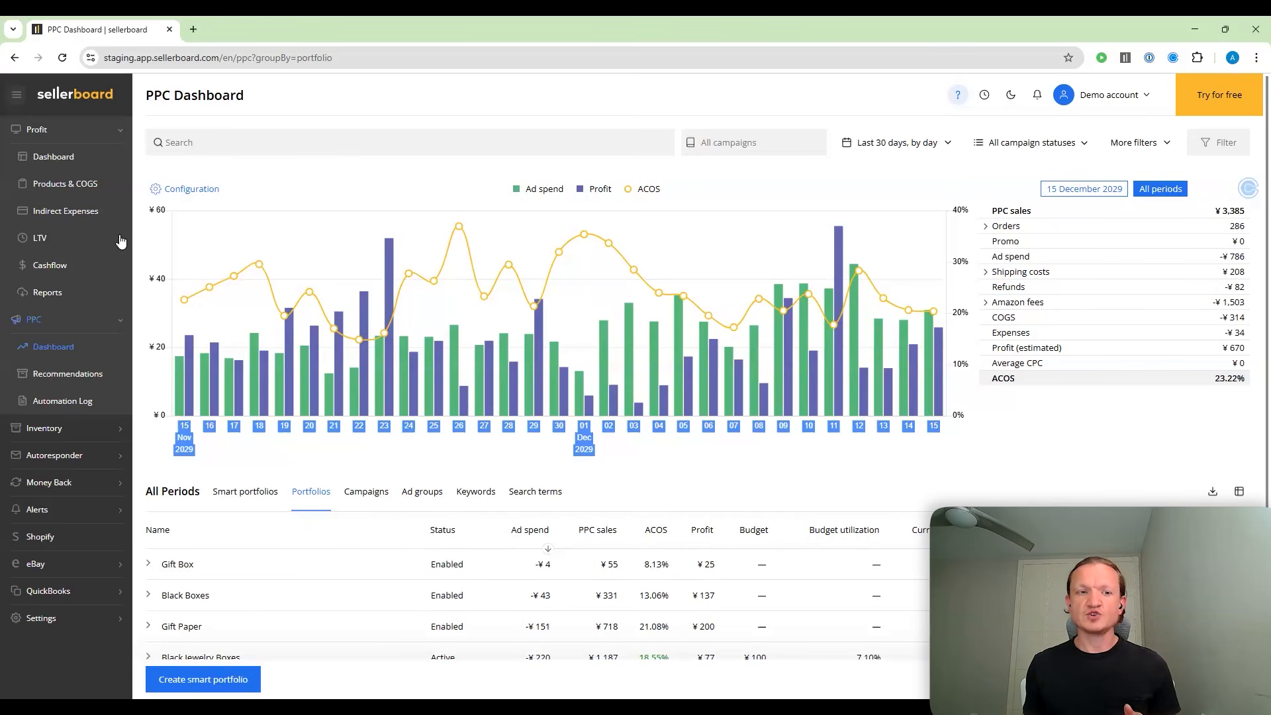
mouse_move(336, 369)
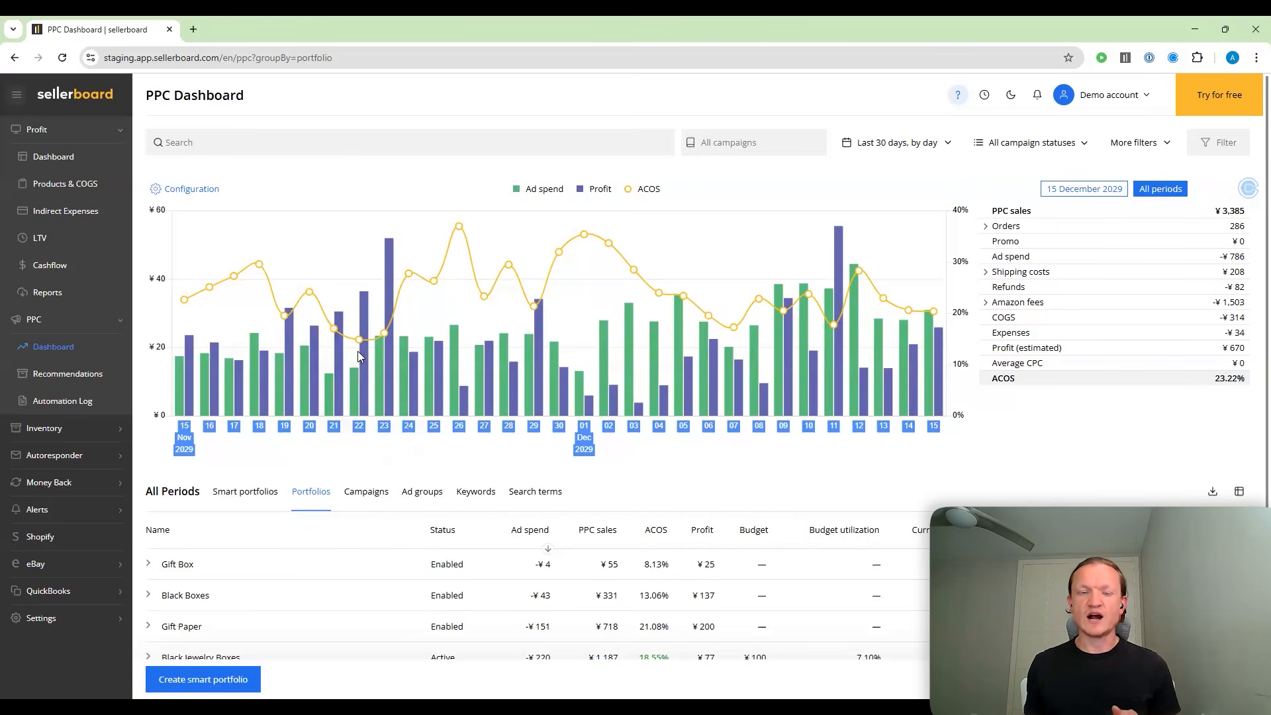
mouse_move(387, 350)
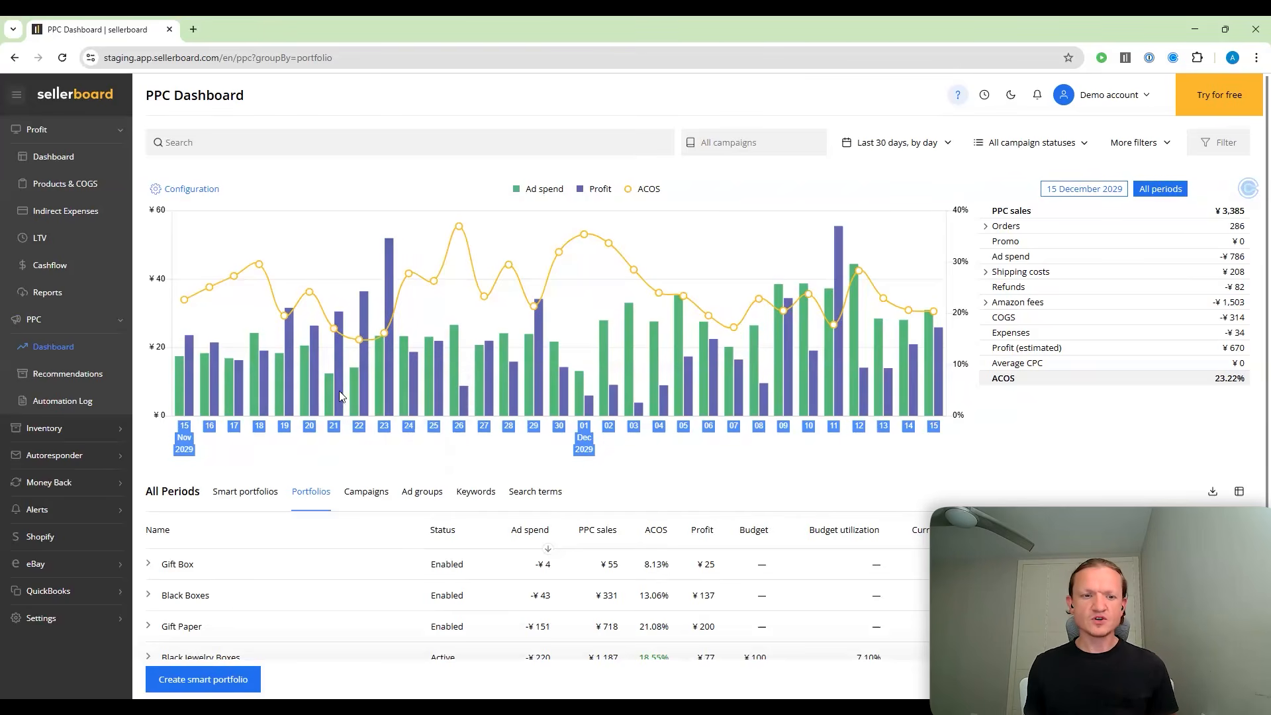
scroll(341, 393, "down", 1)
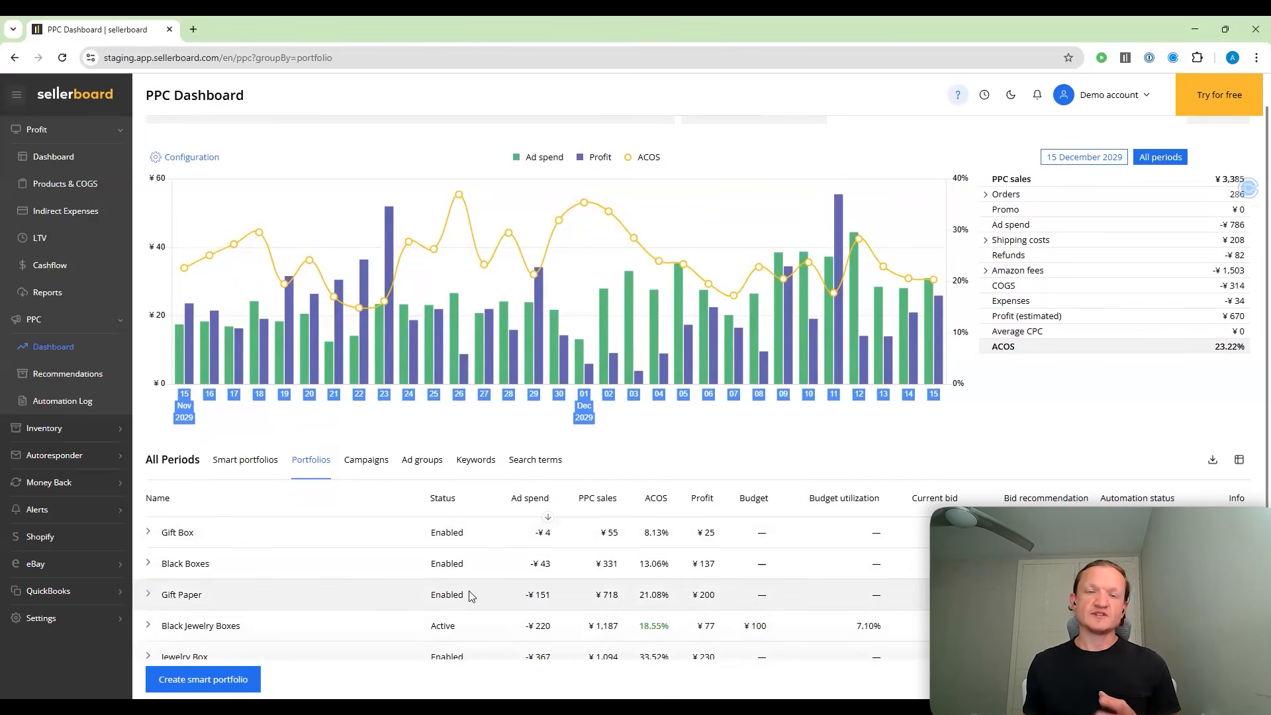
left_click(185, 684)
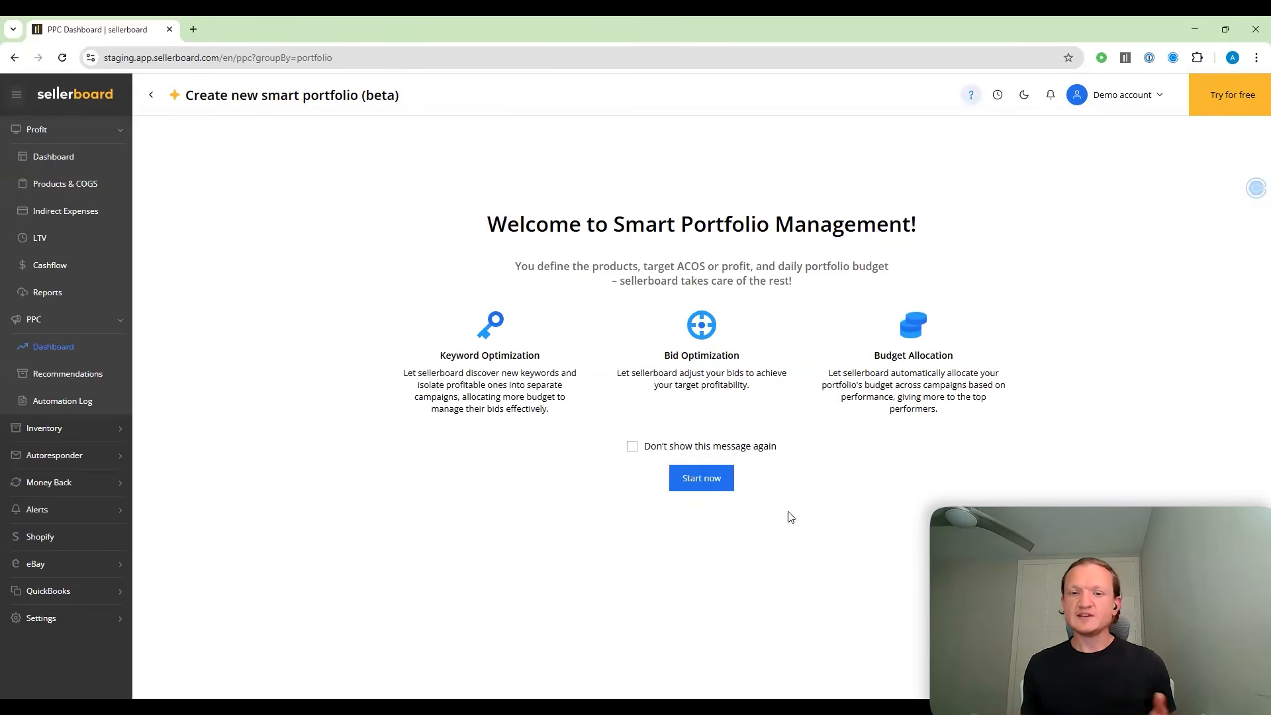
left_click(711, 493)
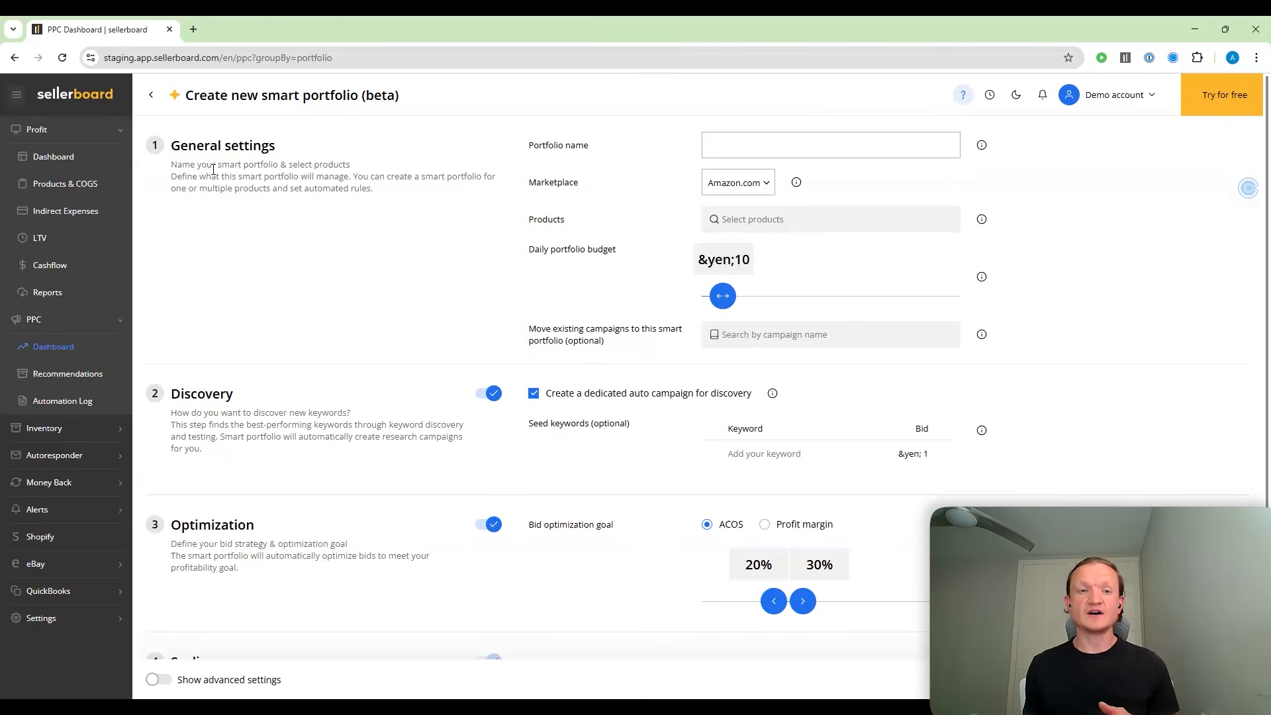
Step: Name the smart portfolio "Portfolio 1" and keep Amazon.com as its marketplace
left_click(758, 145)
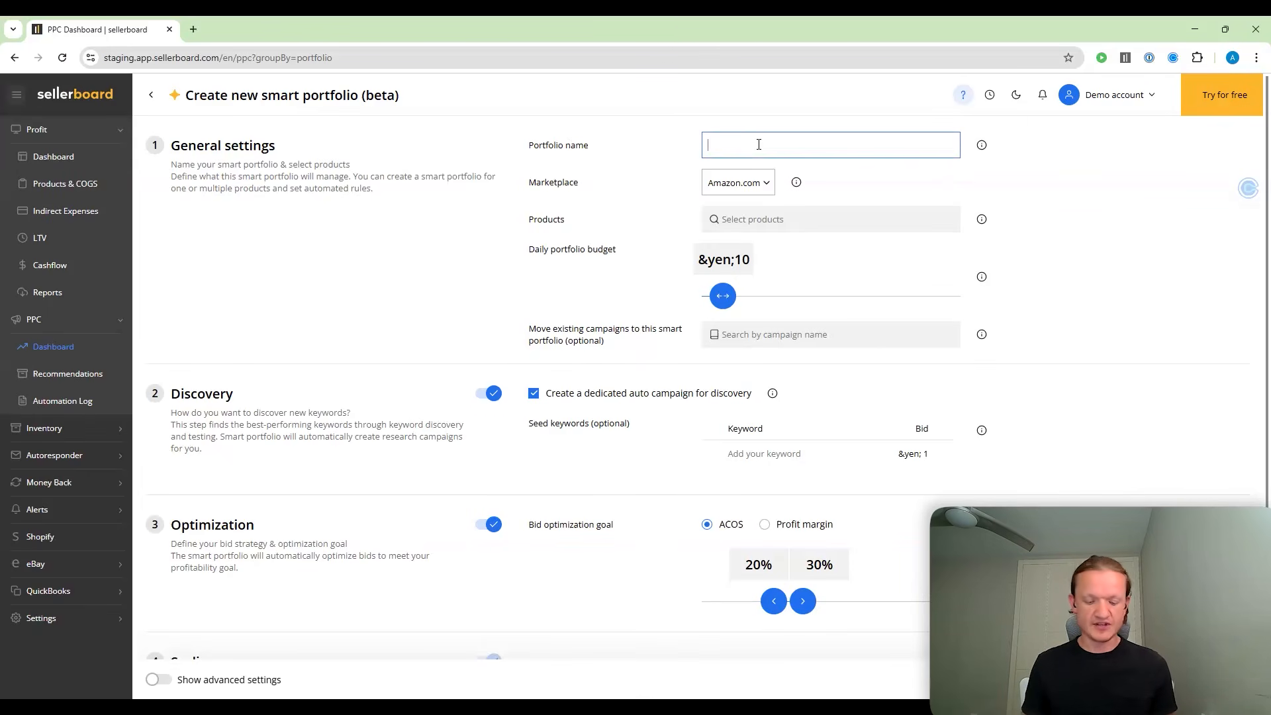
type("Portfolio ")
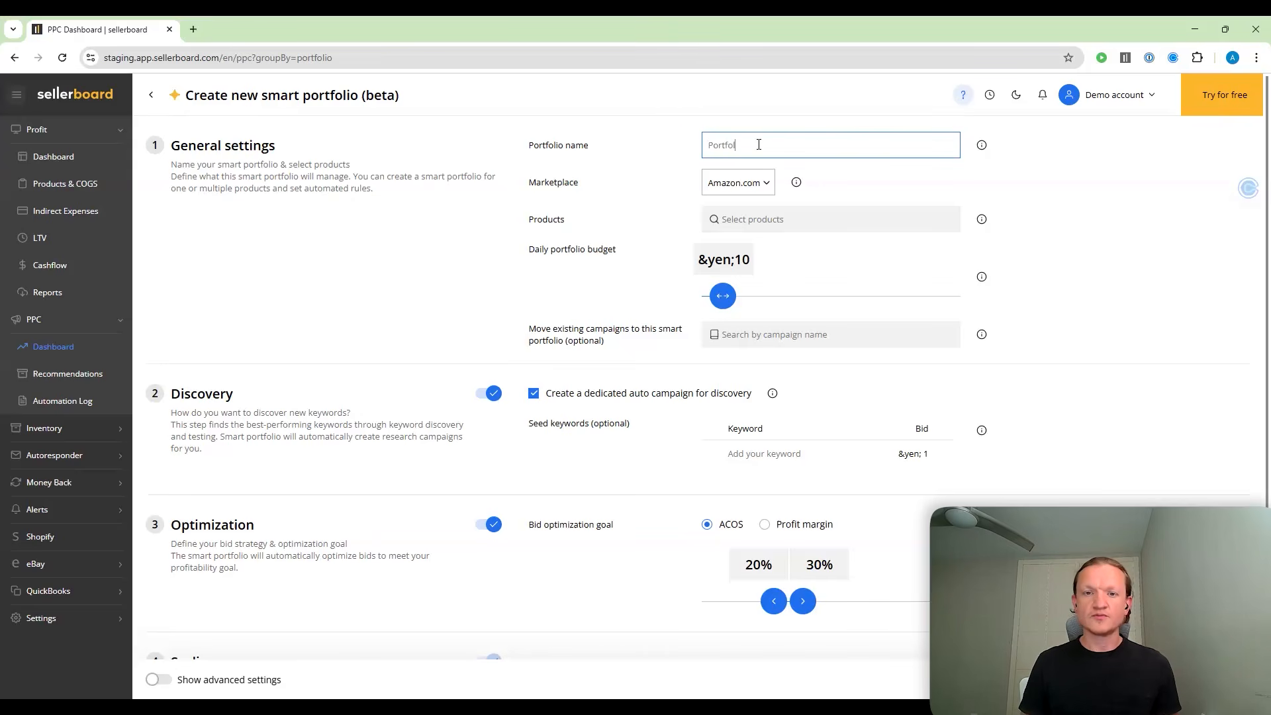
type("1")
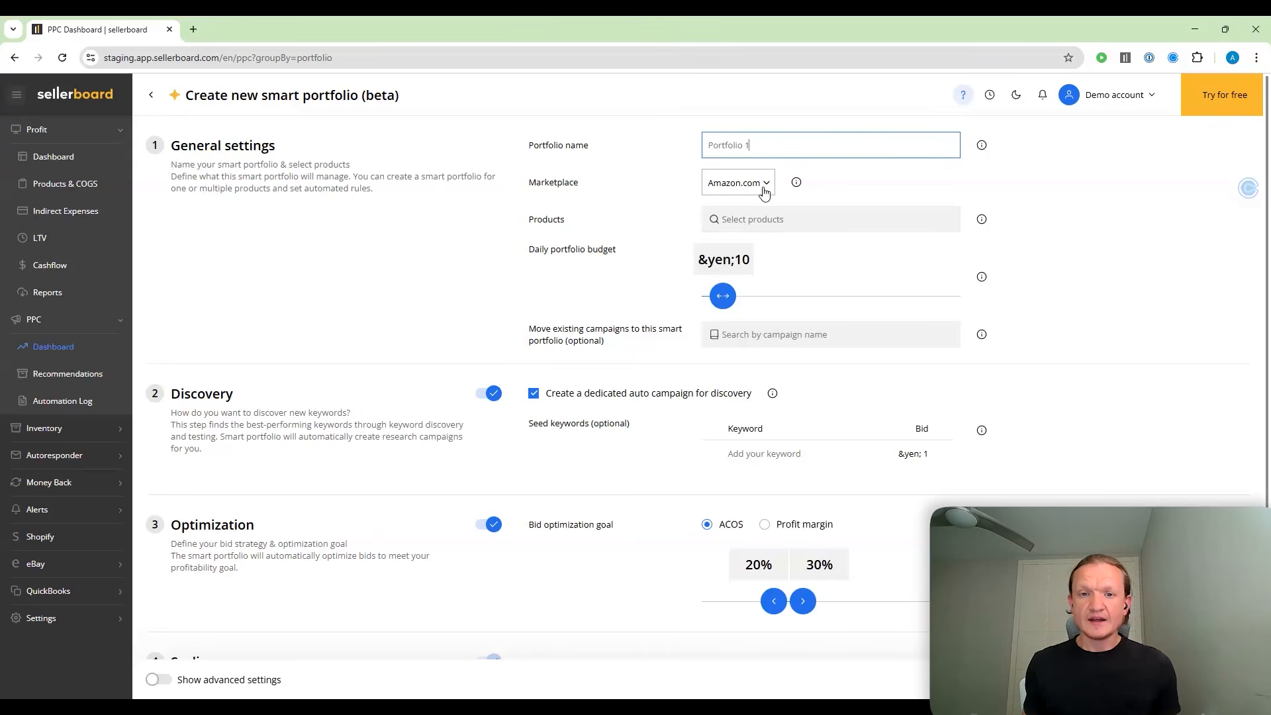
left_click(765, 189)
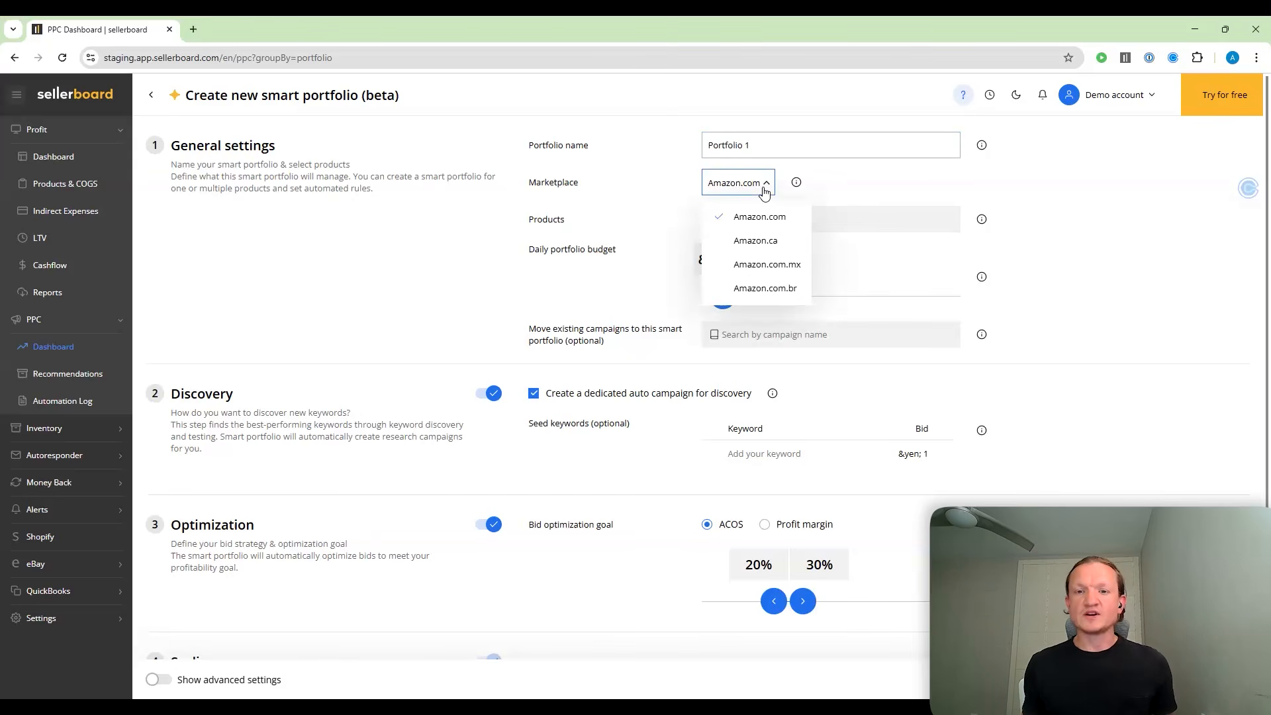
left_click(537, 201)
Step: Add the product Big Corrugated Box 47*40*25cm to the portfolio and set the daily portfolio budget to ¥18
left_click(809, 219)
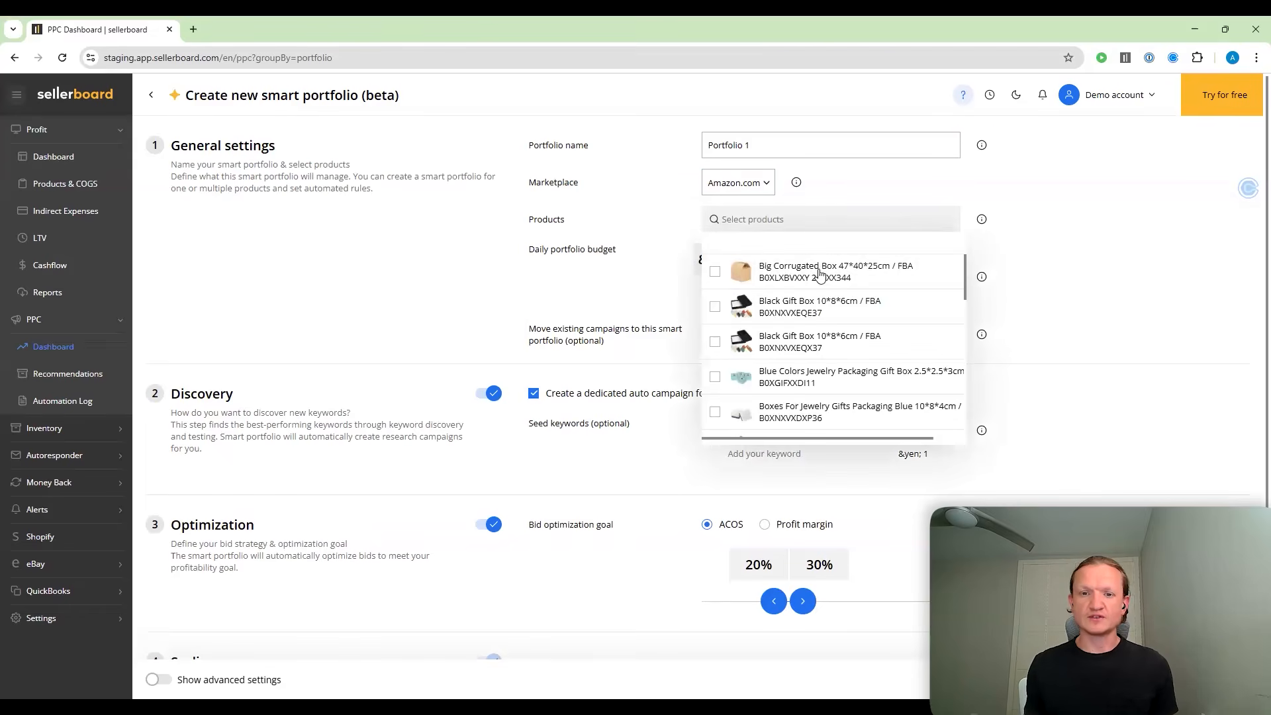
left_click(443, 258)
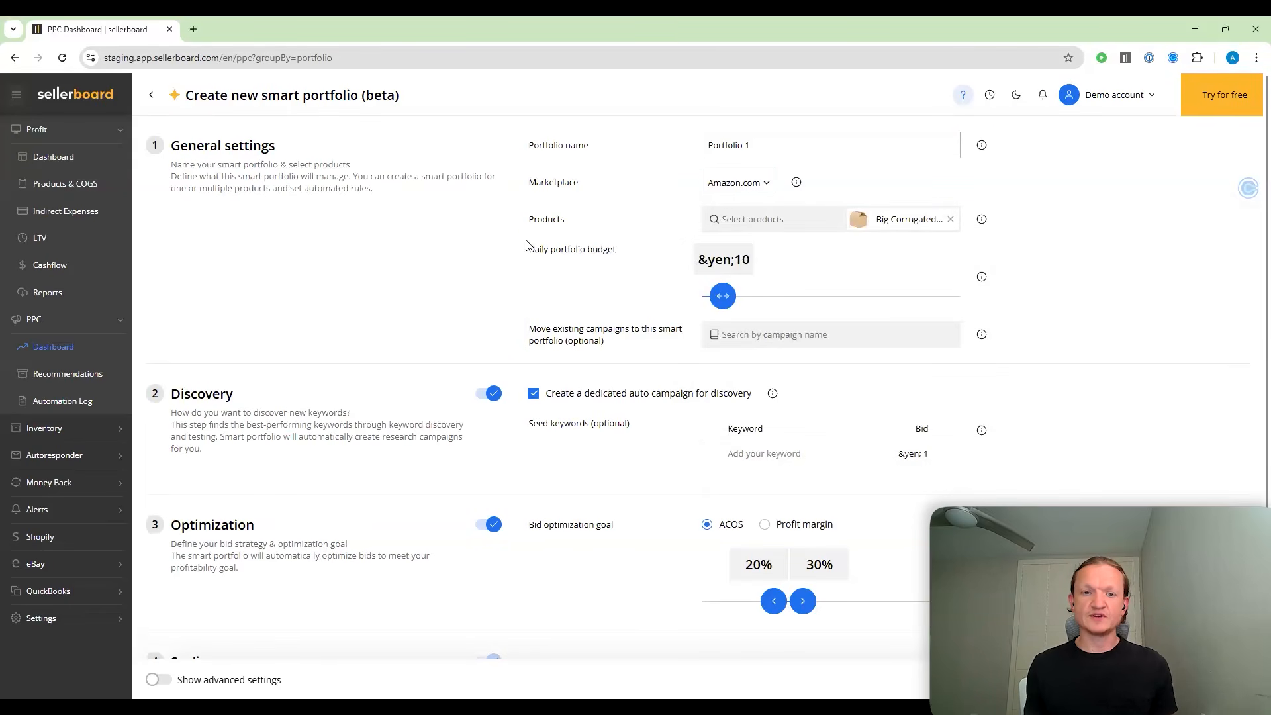
mouse_move(985, 221)
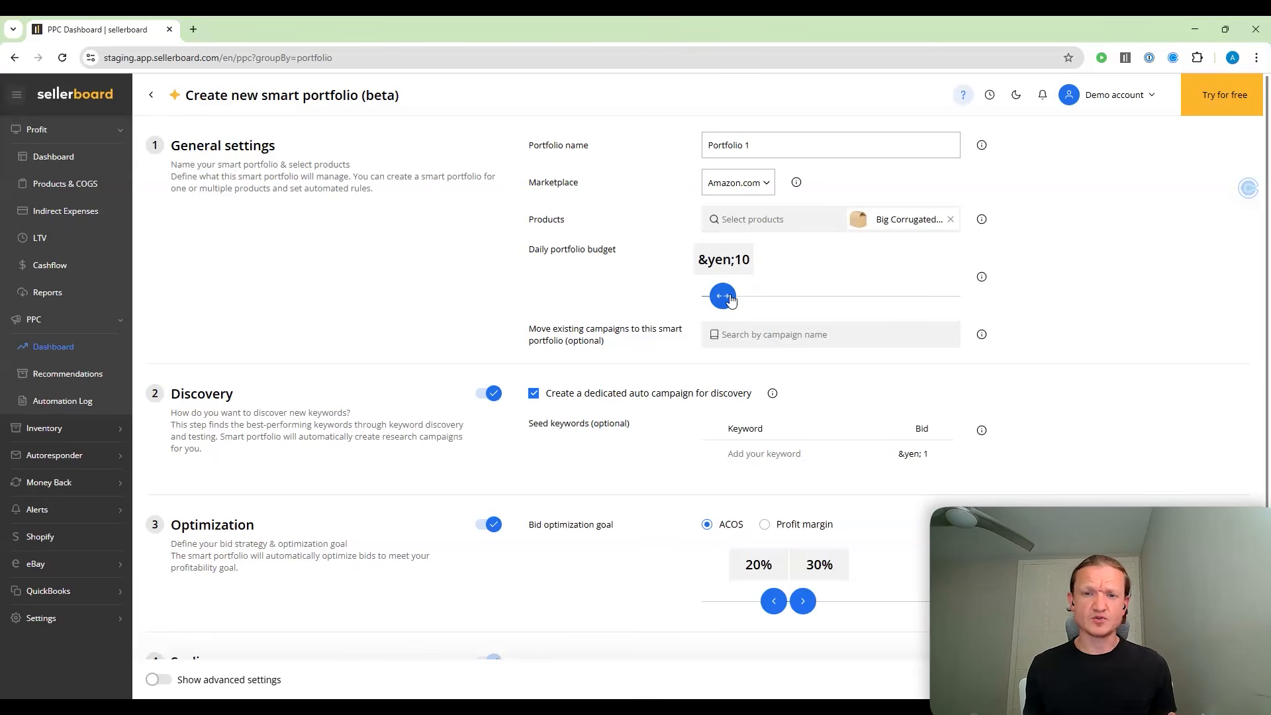
left_click_drag(722, 290, 730, 296)
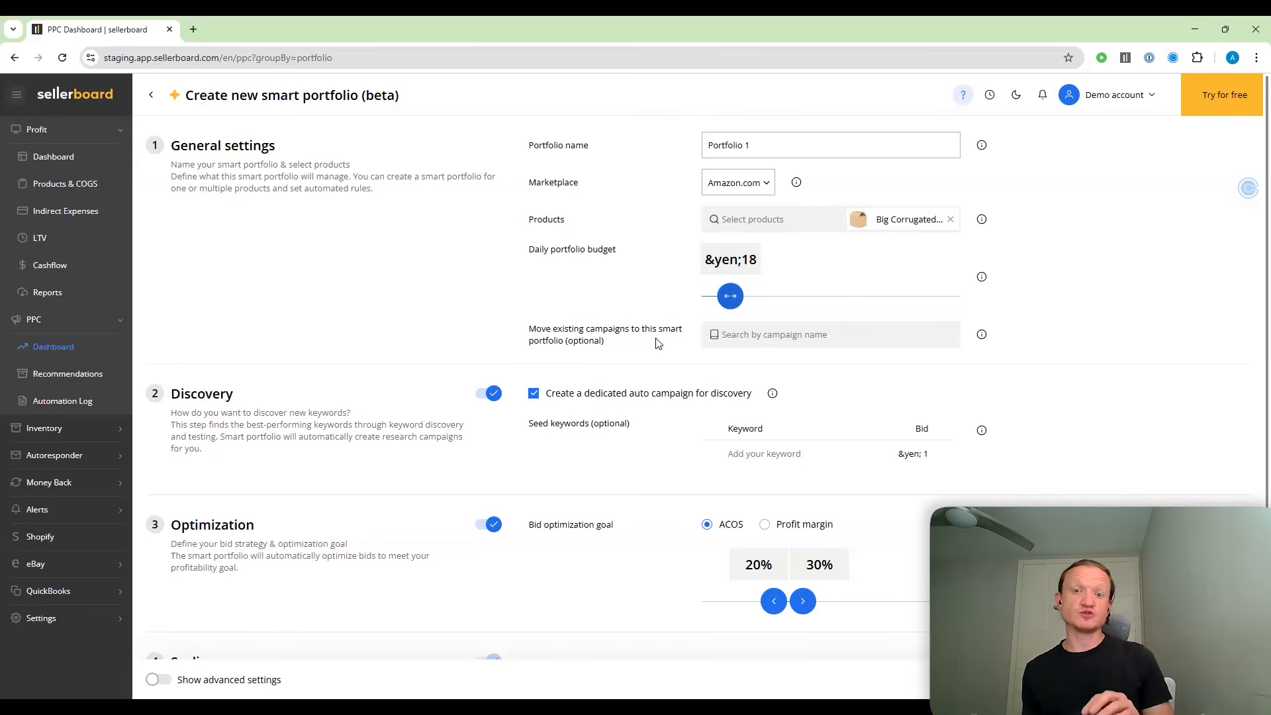
left_click(760, 338)
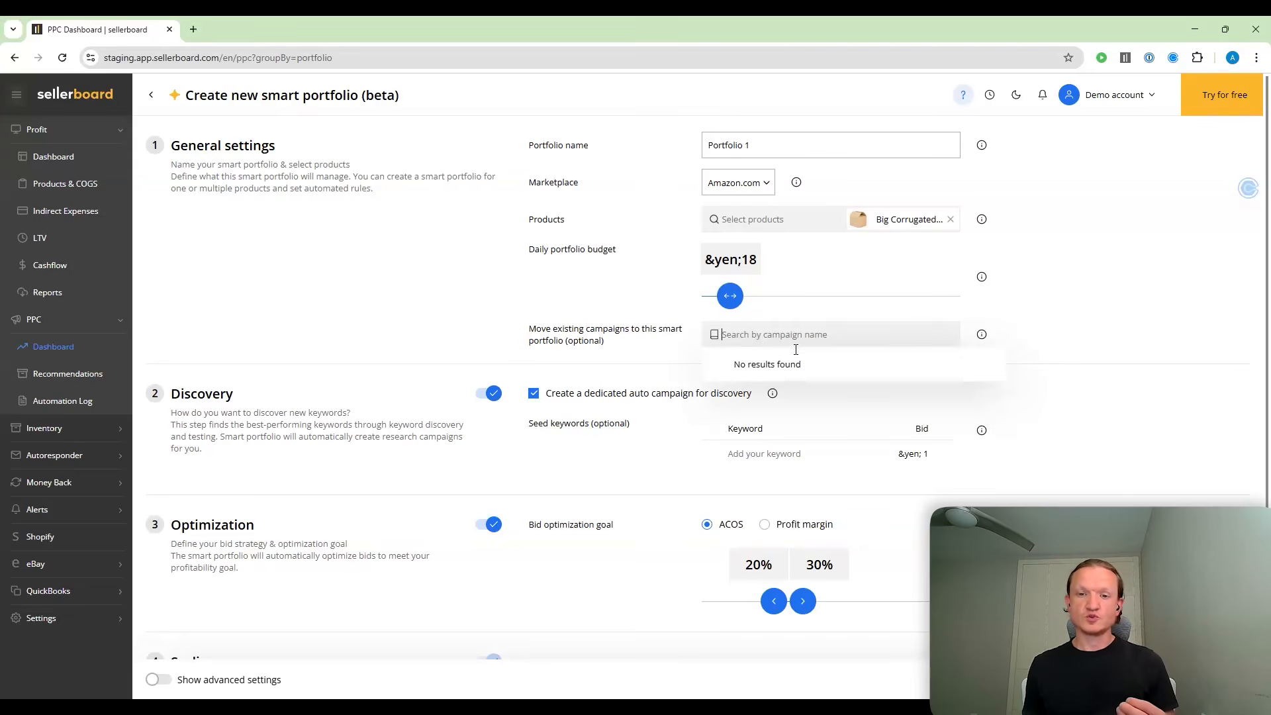
left_click(625, 336)
Step: Switch the bid optimization goal to profit margin with a target range of 22% to 35%
scroll(545, 259, "down", 1)
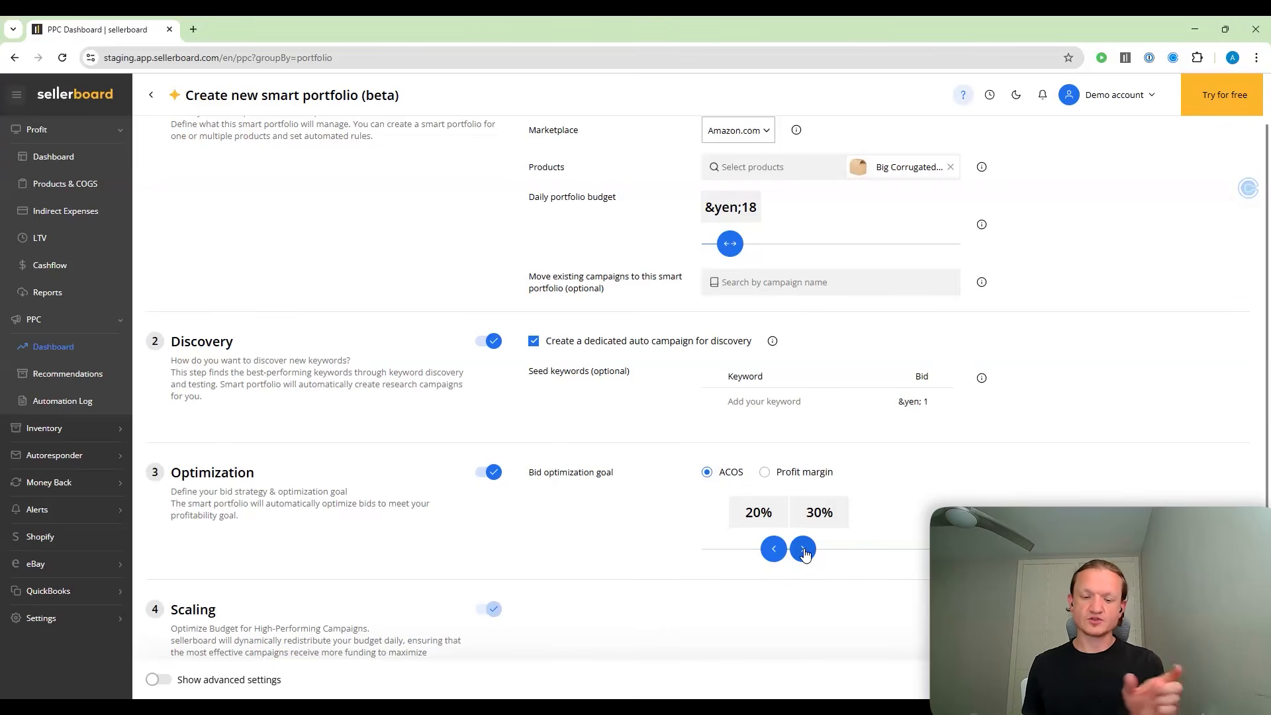
mouse_move(773, 549)
left_mouse_down()
mouse_move(761, 549)
mouse_move(827, 550)
mouse_move(795, 548)
left_mouse_up()
left_click(765, 473)
left_click_drag(825, 549, 779, 551)
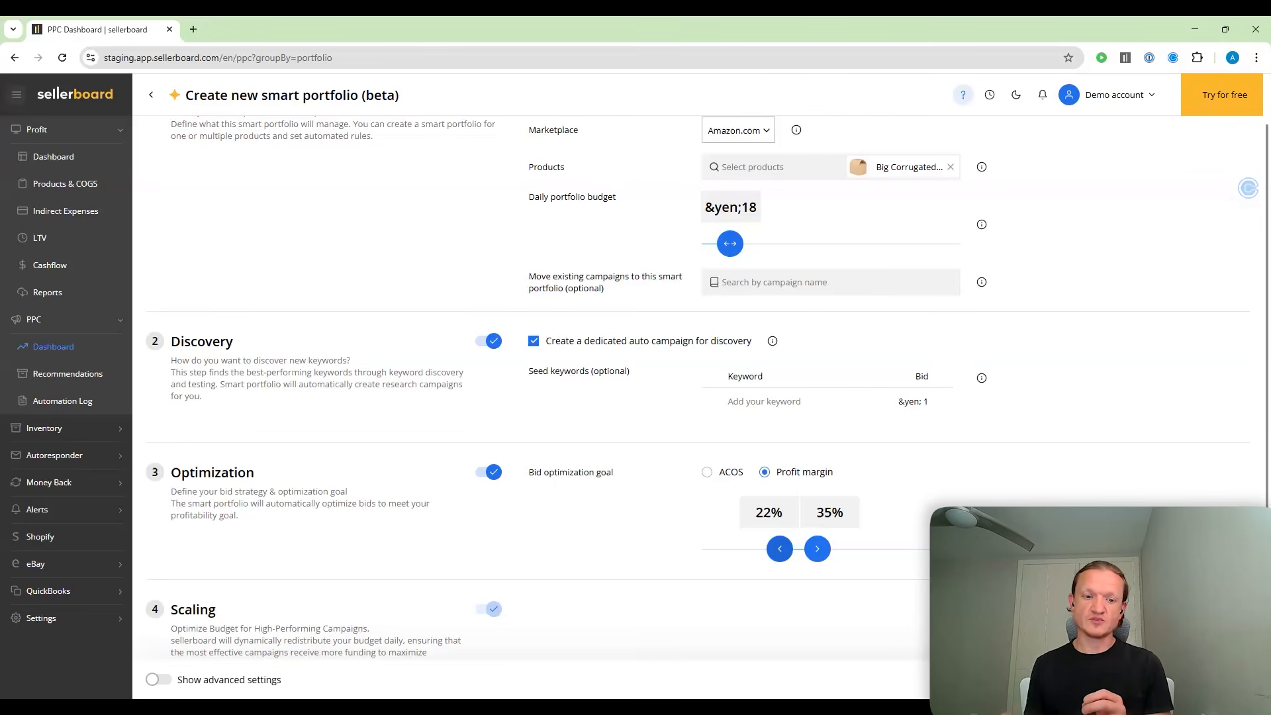
Step: Show the advanced settings and enable minimum and maximum bid limits in the advanced optimization settings
left_click(159, 681)
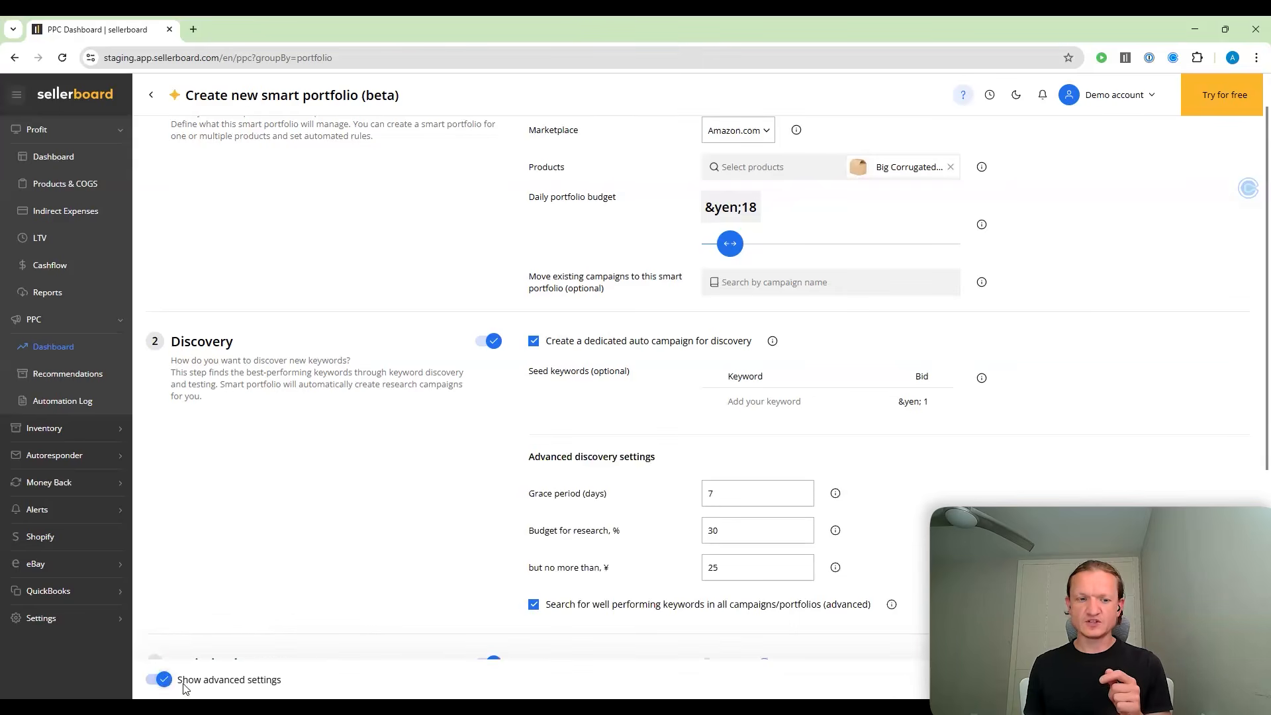
scroll(400, 427, "down", 1)
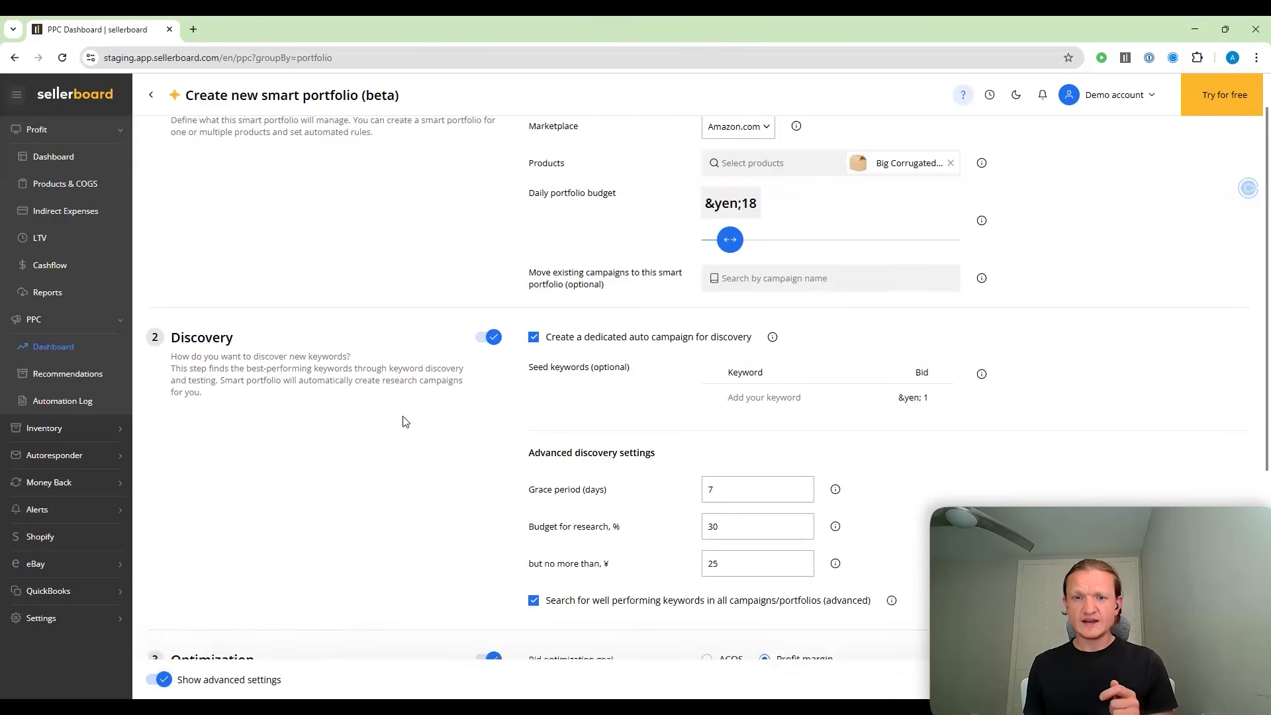
scroll(882, 415, "down", 2)
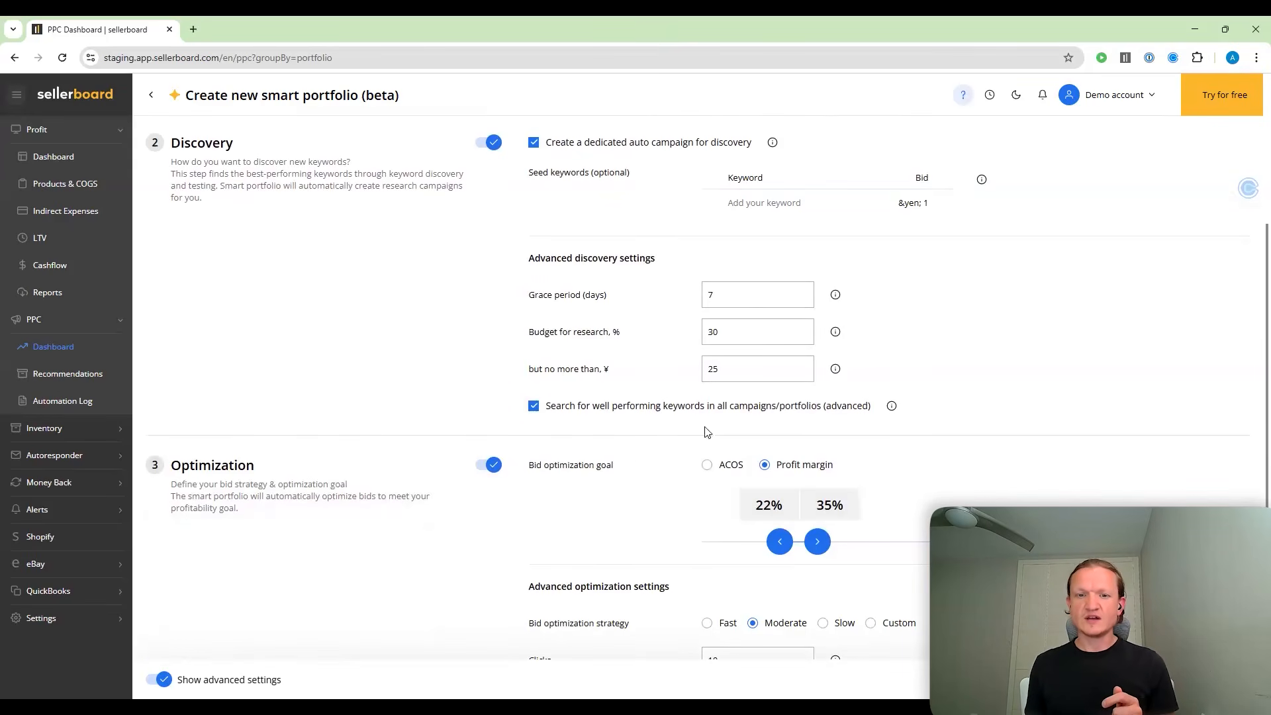
scroll(753, 428, "down", 1)
scroll(752, 427, "down", 2)
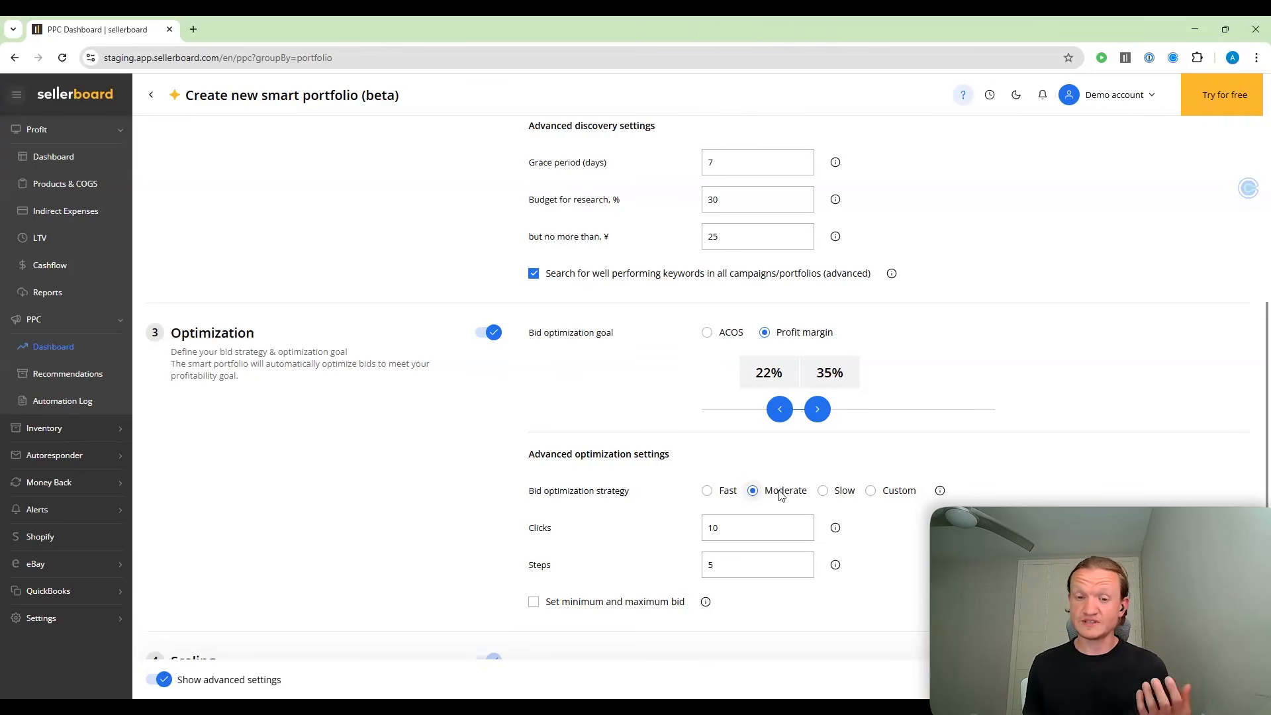
scroll(868, 527, "down", 1)
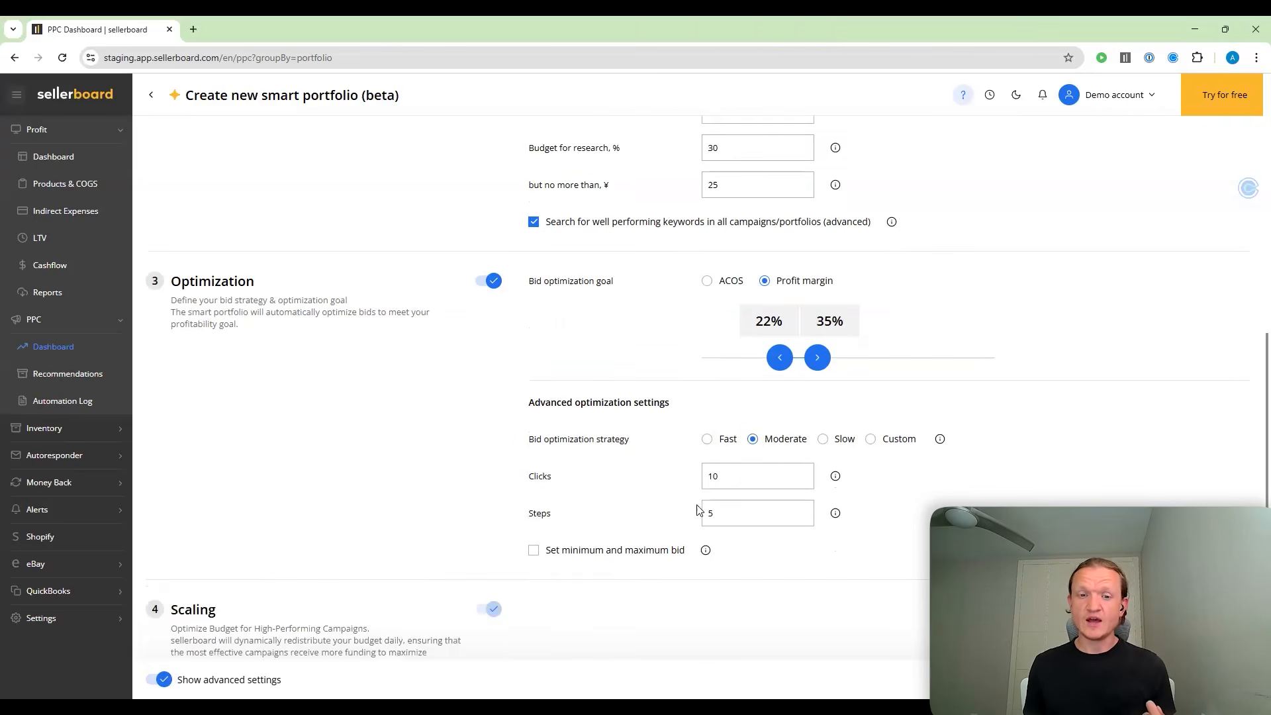
left_click(557, 554)
scroll(601, 539, "down", 1)
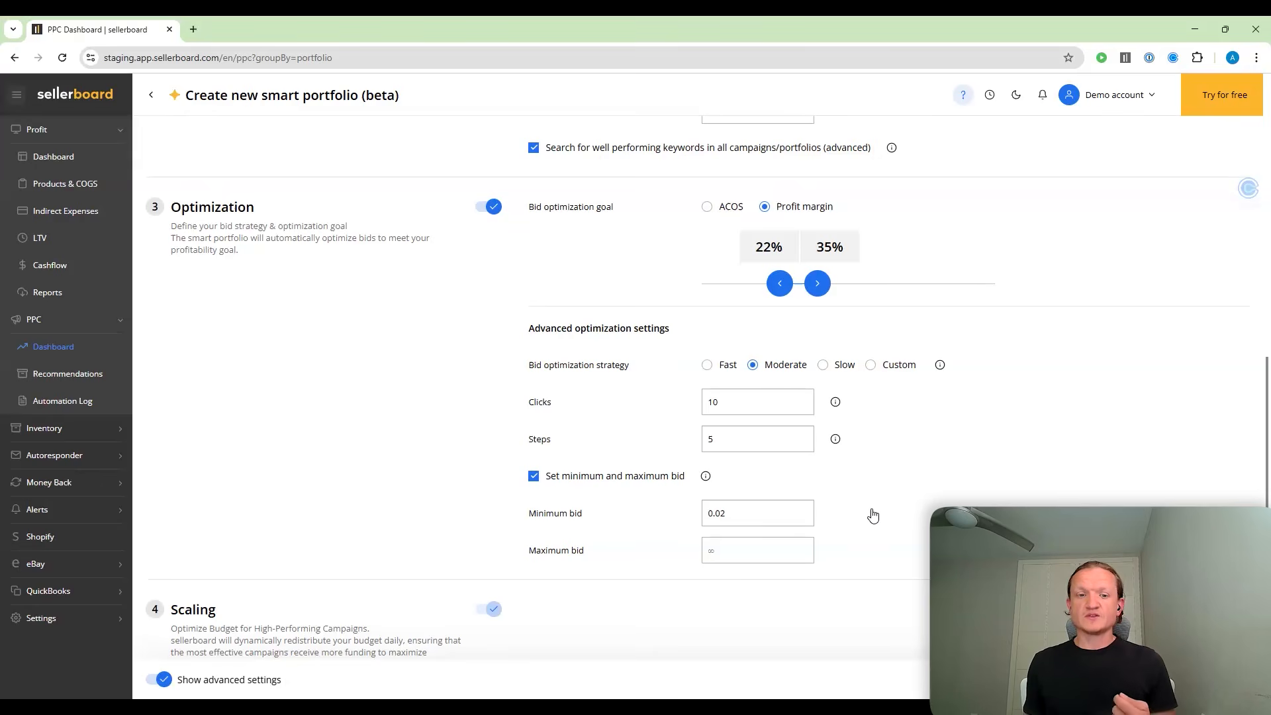
Step: Try a research budget of 10% in the advanced discovery settings, and put it back to 30%
scroll(633, 523, "up", 4)
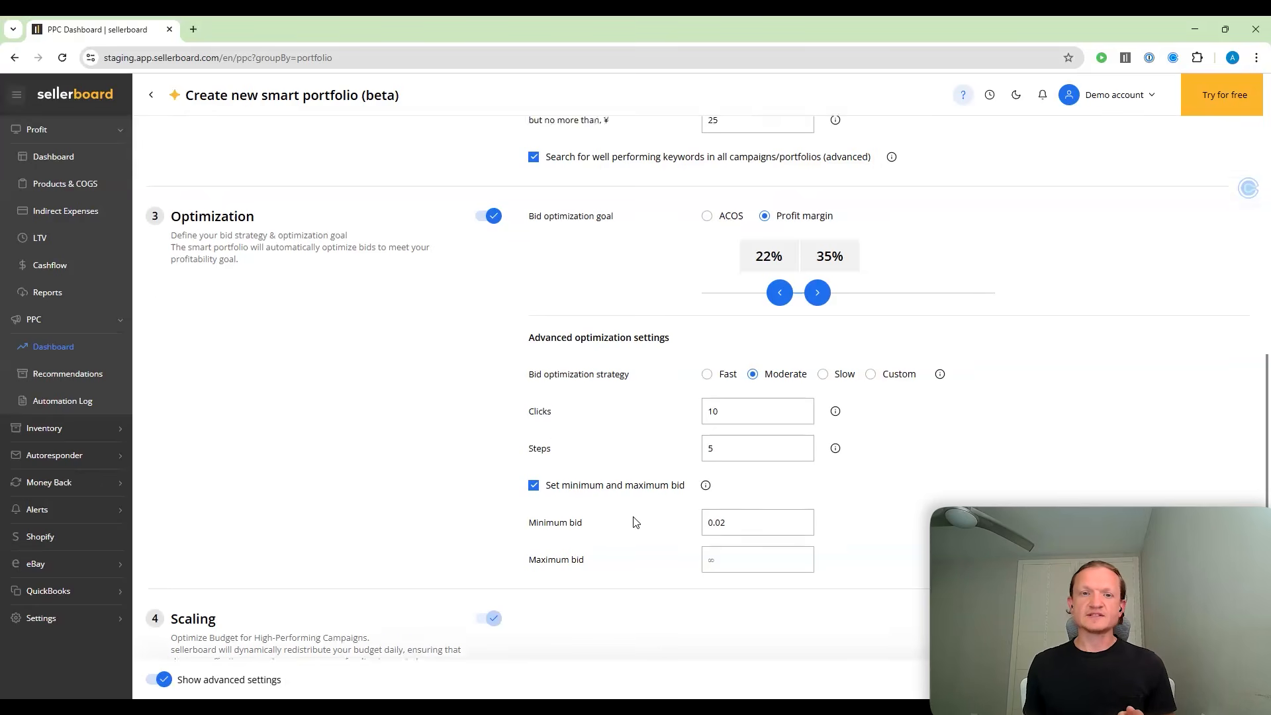
scroll(209, 321, "up", 2)
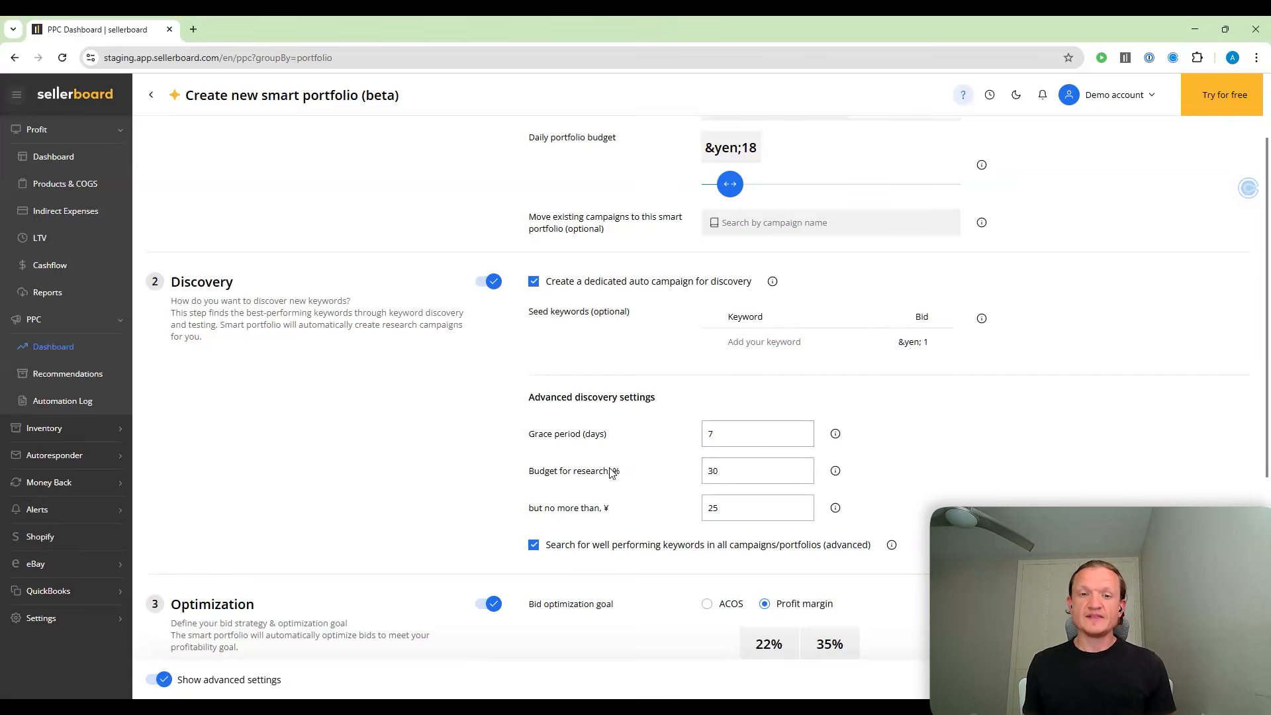
double_click(712, 471)
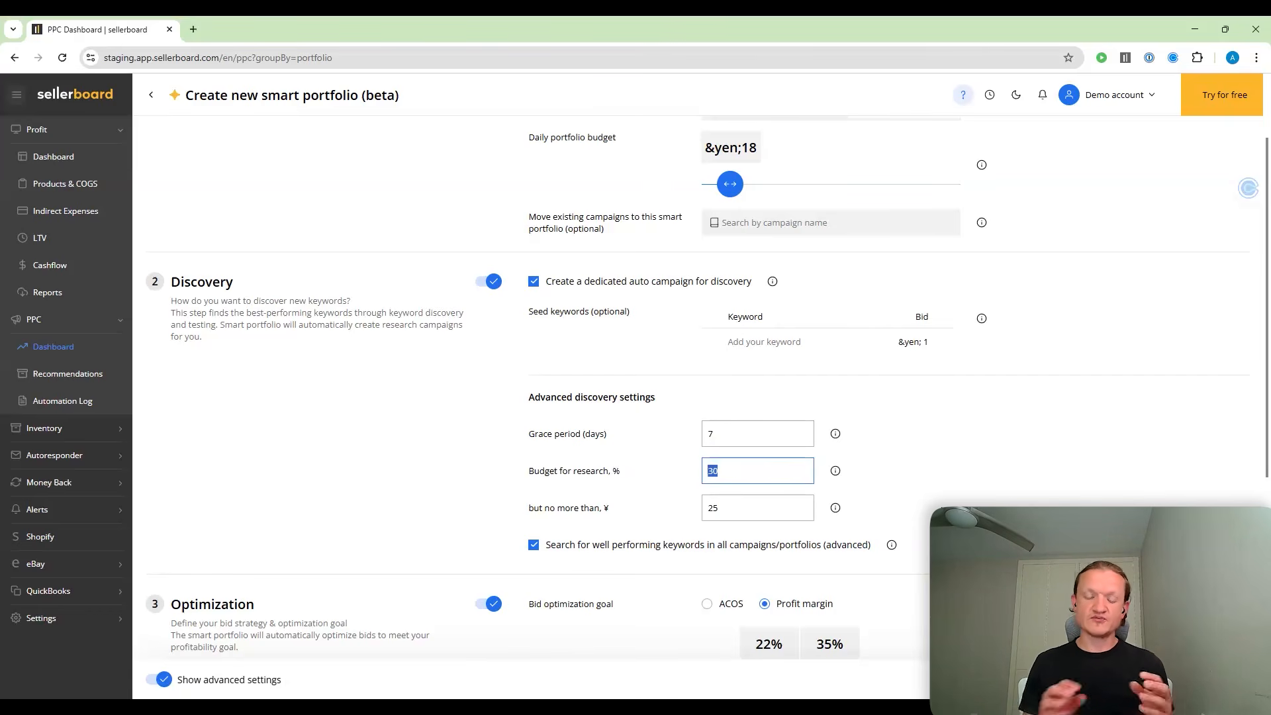
type("10")
key("BackSpace")
key("BackSpace")
type("30")
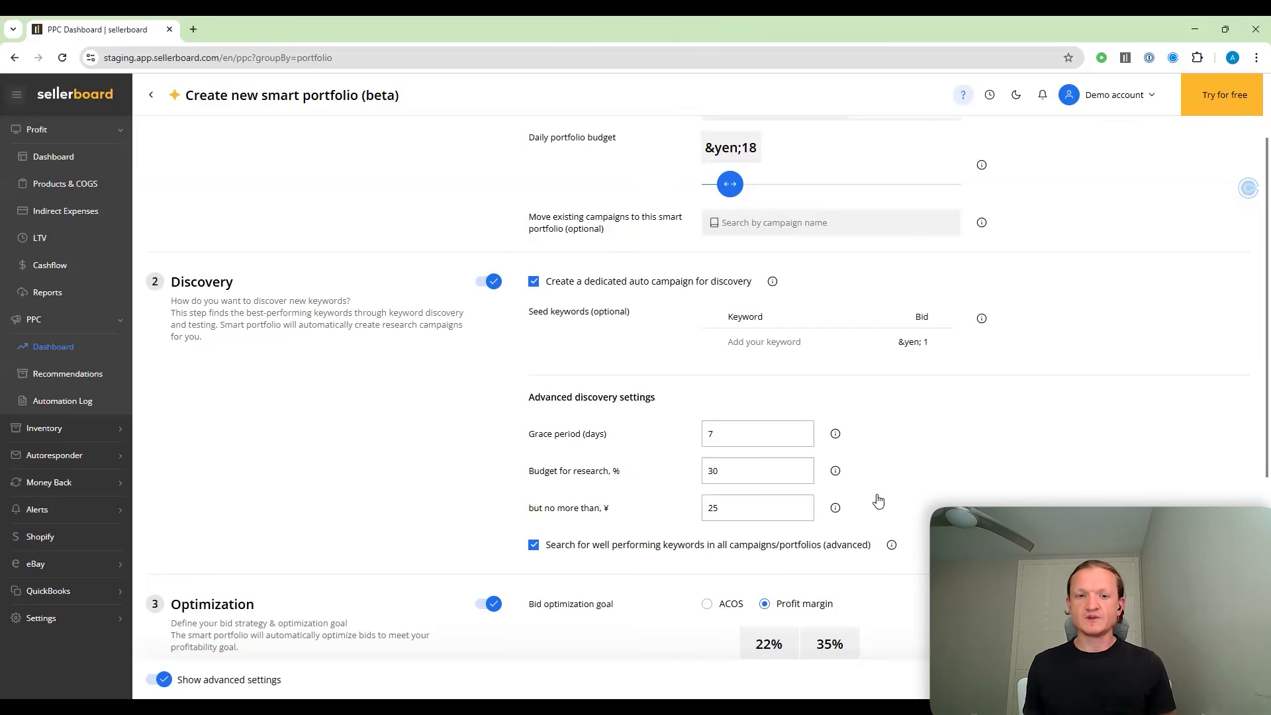
Step: Examine the research spending cap and review the general, discovery and optimization settings of the portfolio
left_click(711, 508)
double_click(709, 508)
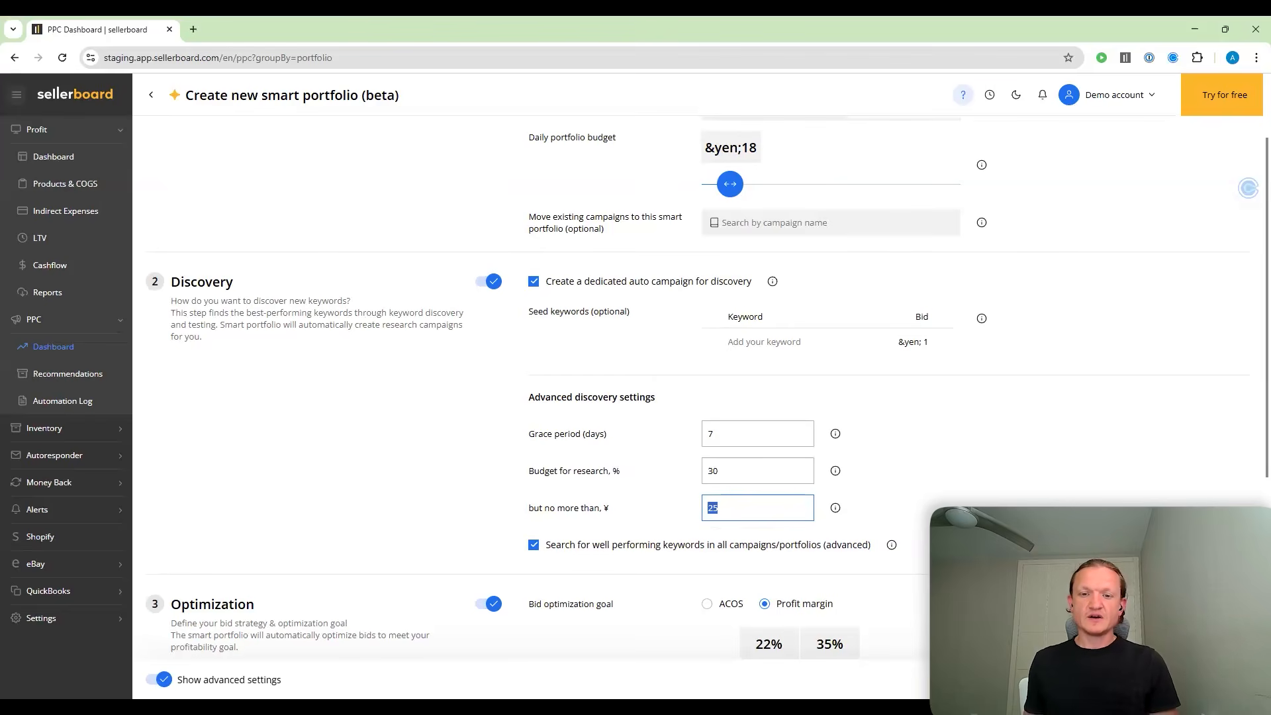
scroll(934, 440, "down", 1)
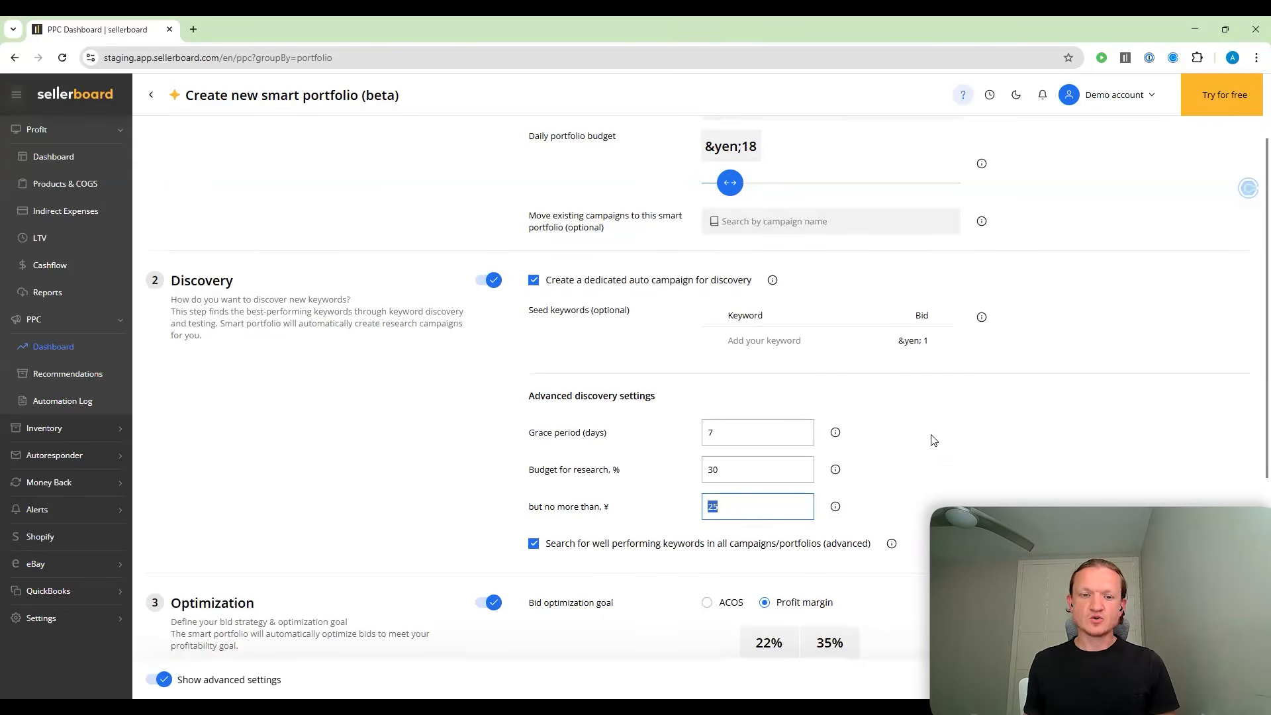
scroll(934, 440, "down", 1)
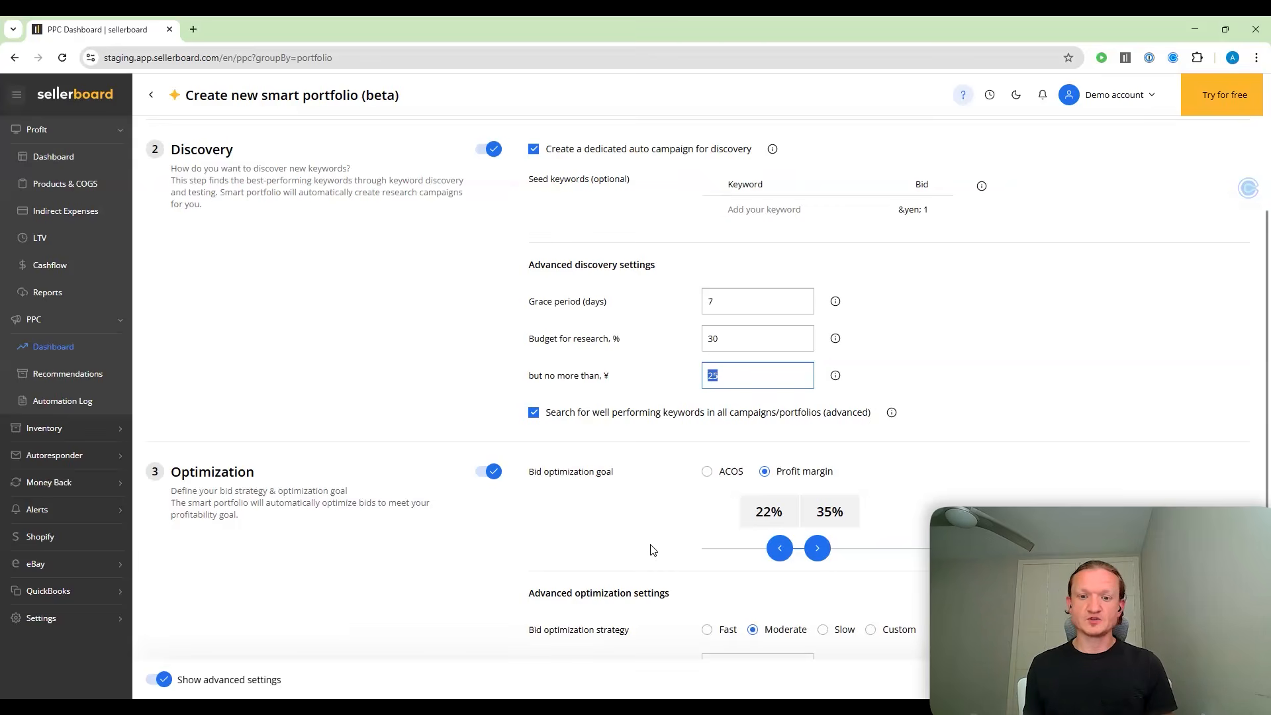
scroll(879, 482, "down", 4)
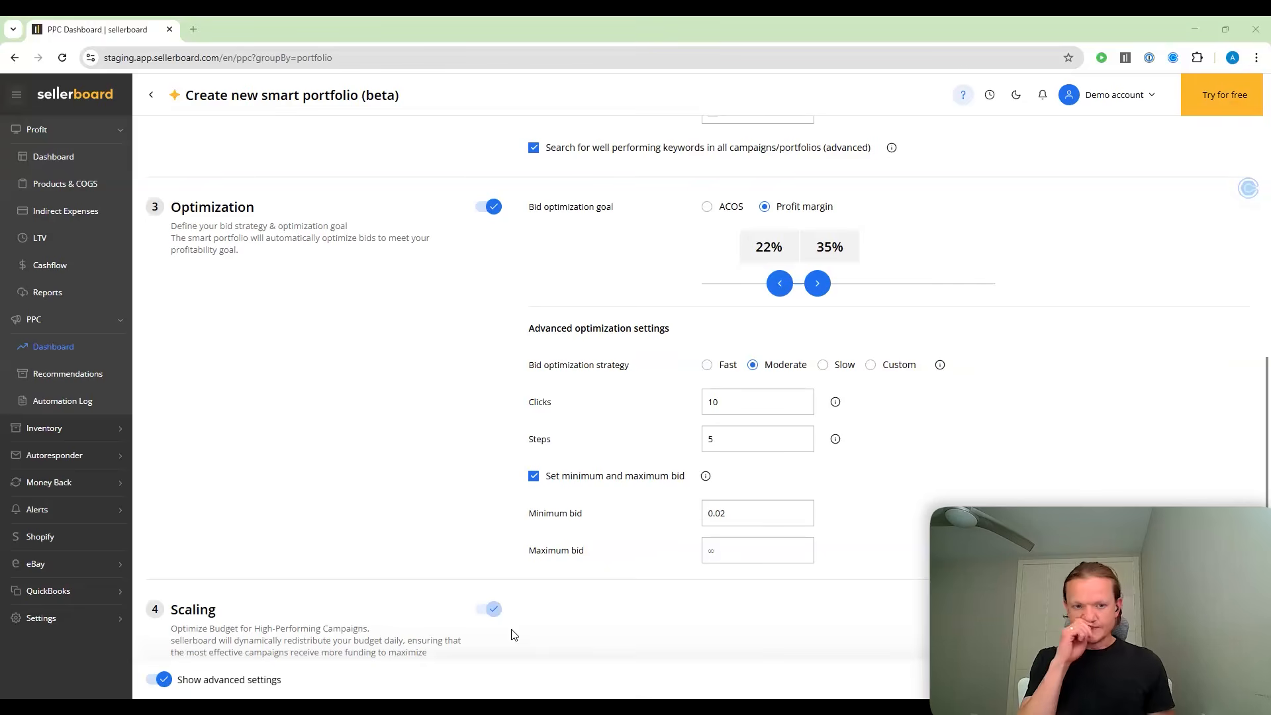
scroll(515, 633, "up", 8)
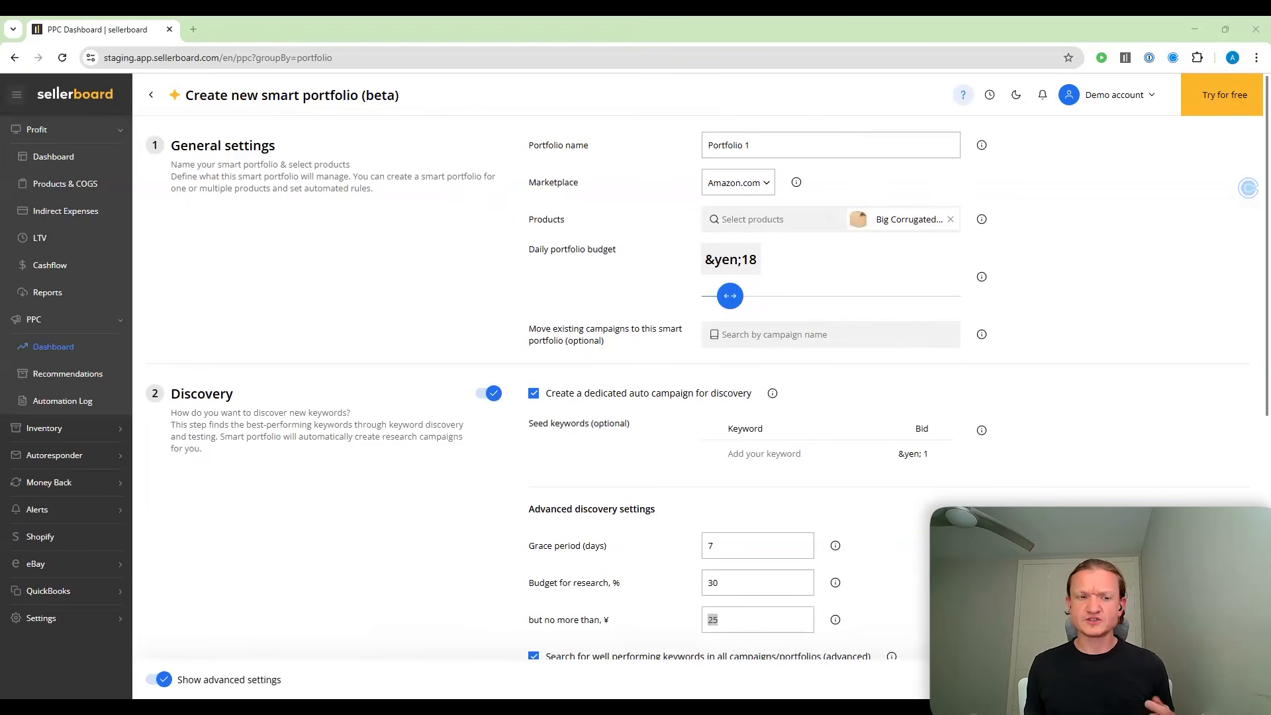
scroll(296, 456, "down", 6)
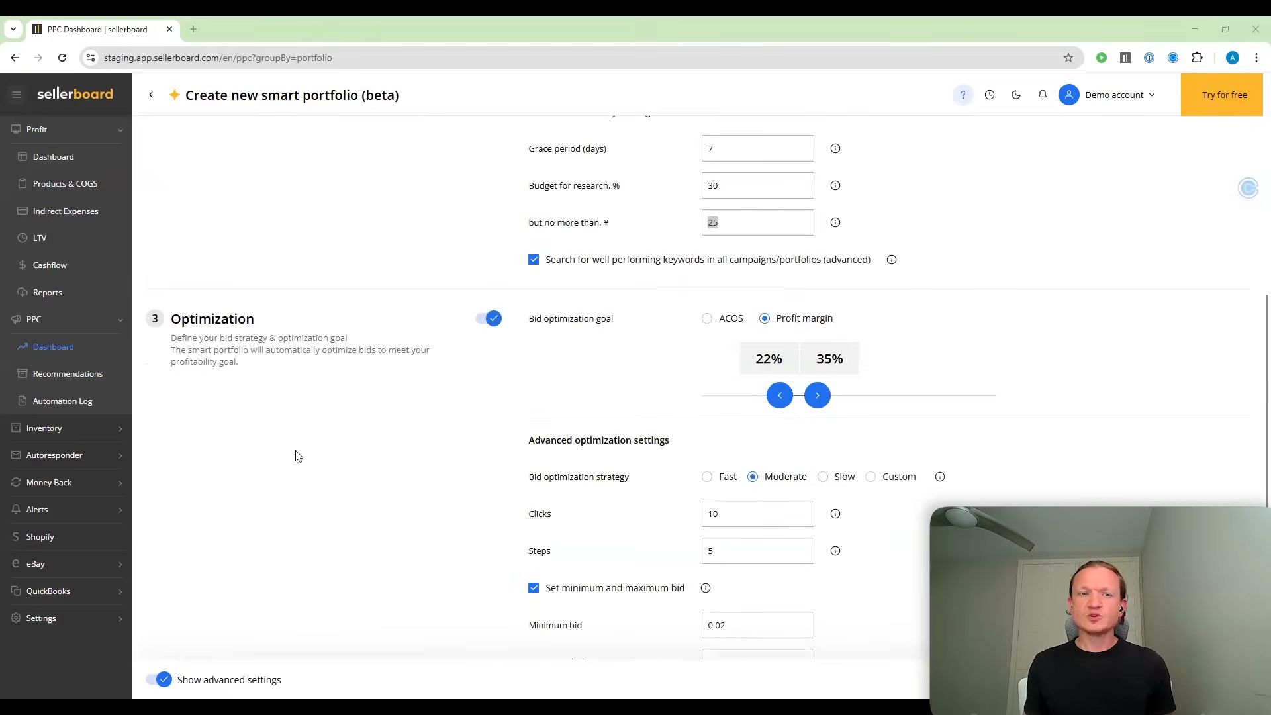
scroll(304, 440, "down", 2)
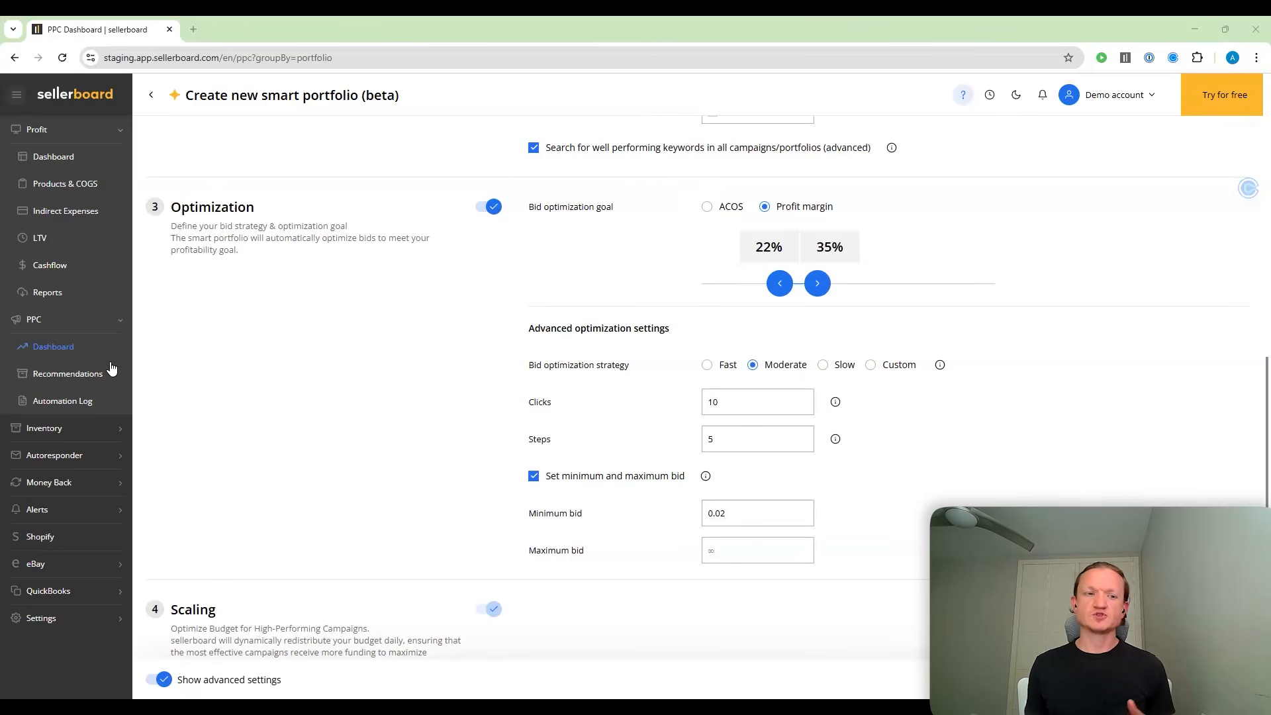
Step: Leave the new smart portfolio form for the PPC dashboard and list the smart portfolios for all periods
left_click(64, 346)
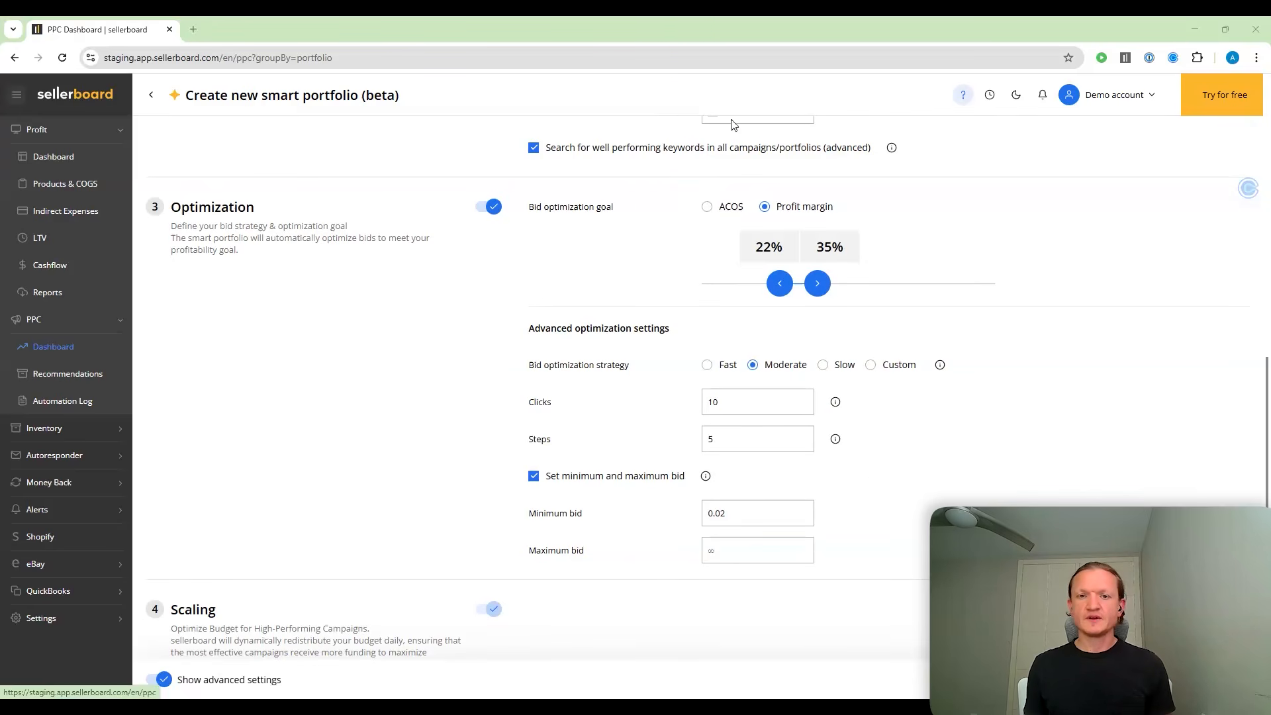
left_click(693, 141)
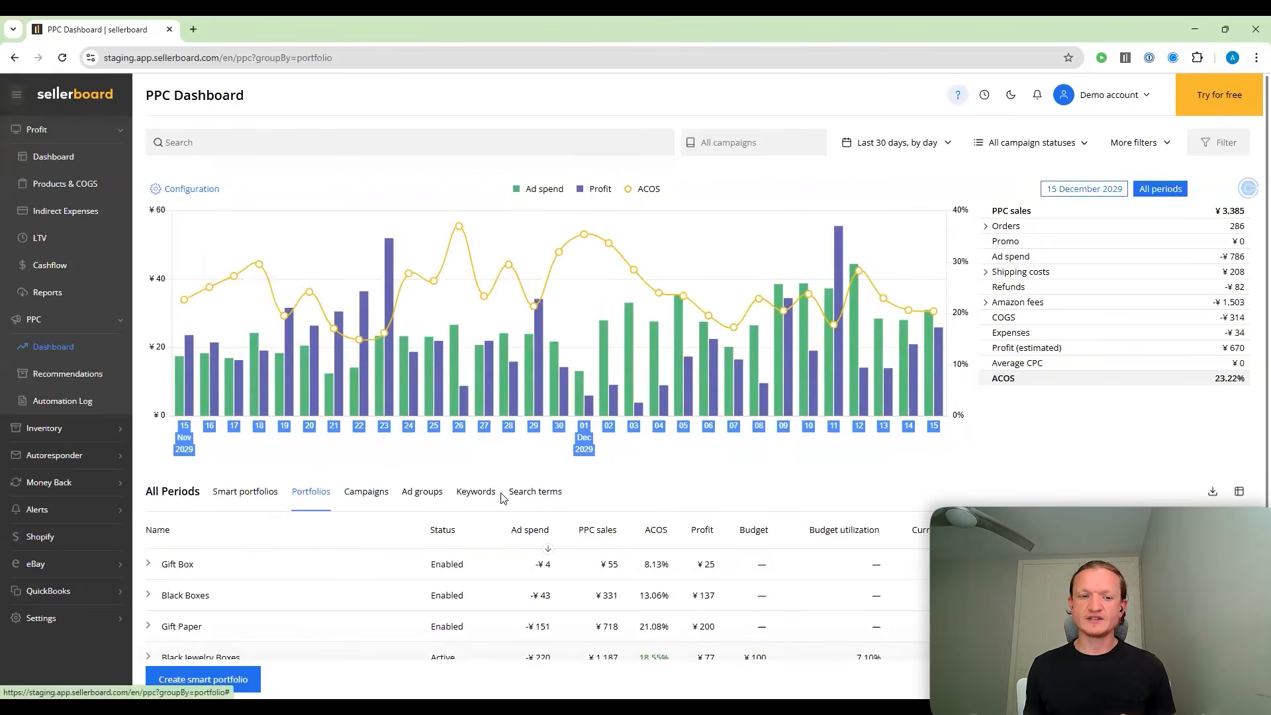
scroll(490, 494, "down", 1)
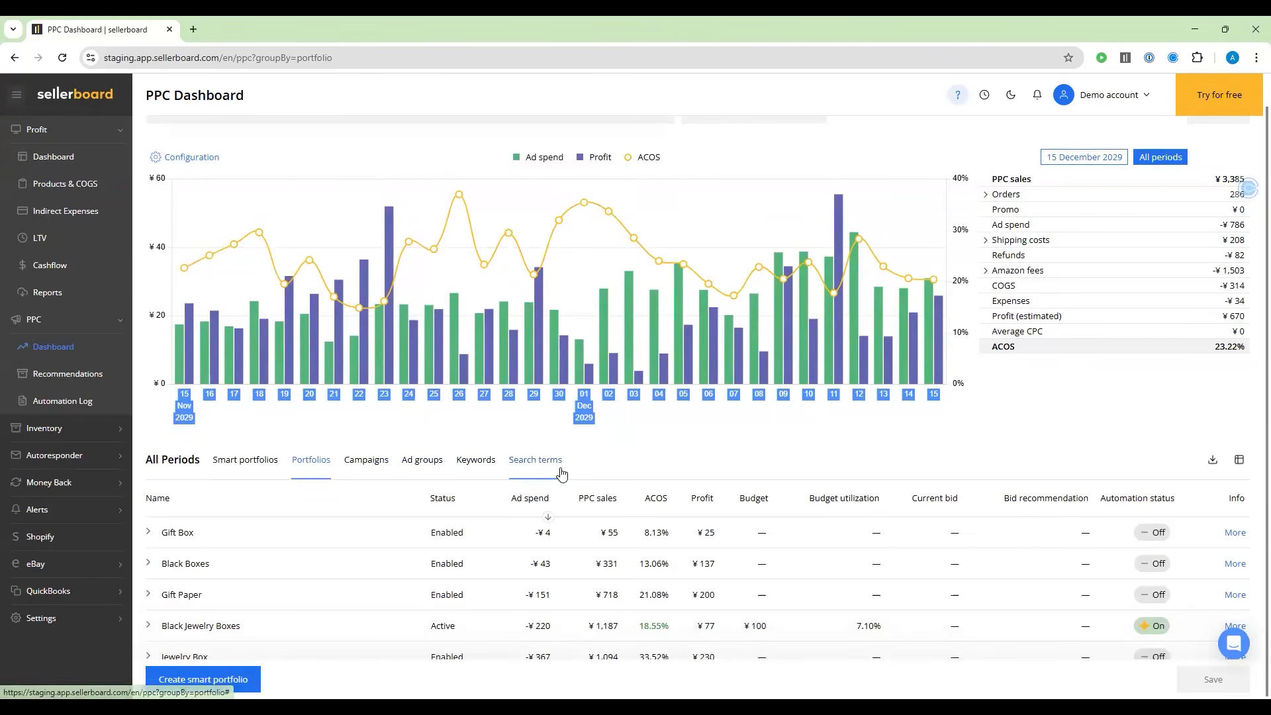
left_click(237, 468)
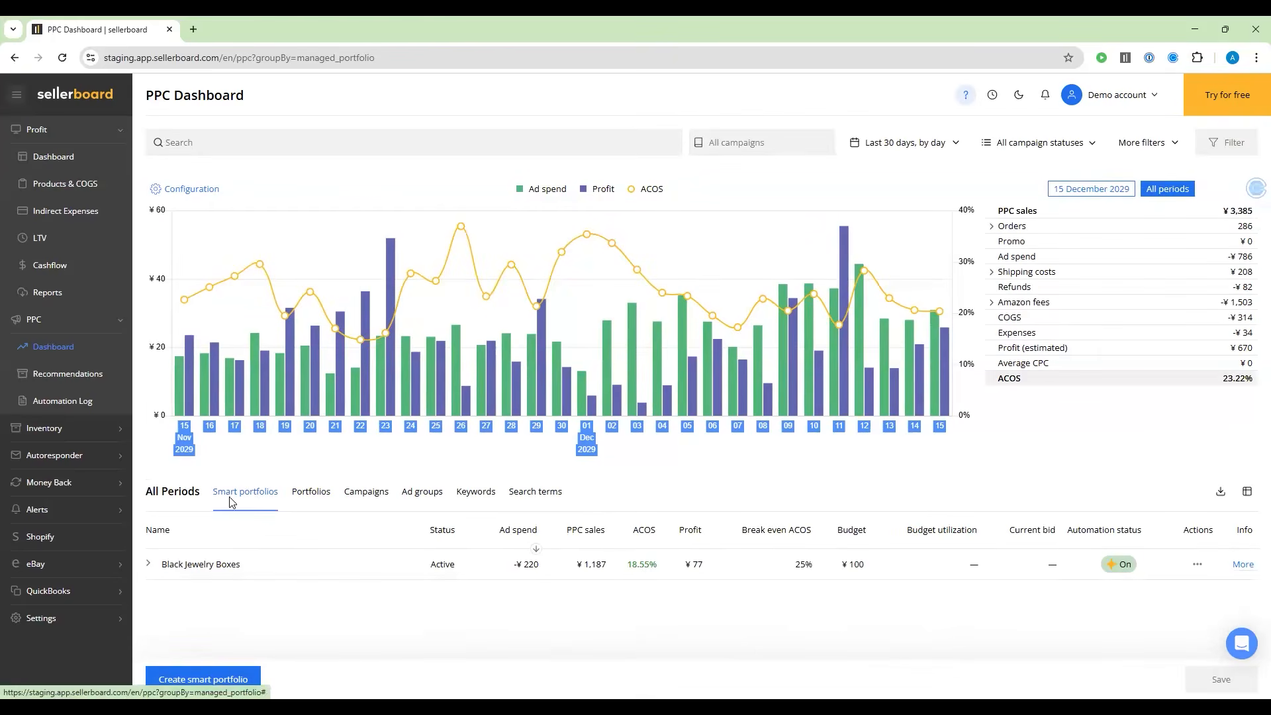
Step: Expand the Black Jewelry Boxes smart portfolio and its Discovery, Optimization and Scaling groups to review their campaigns
left_click(146, 567)
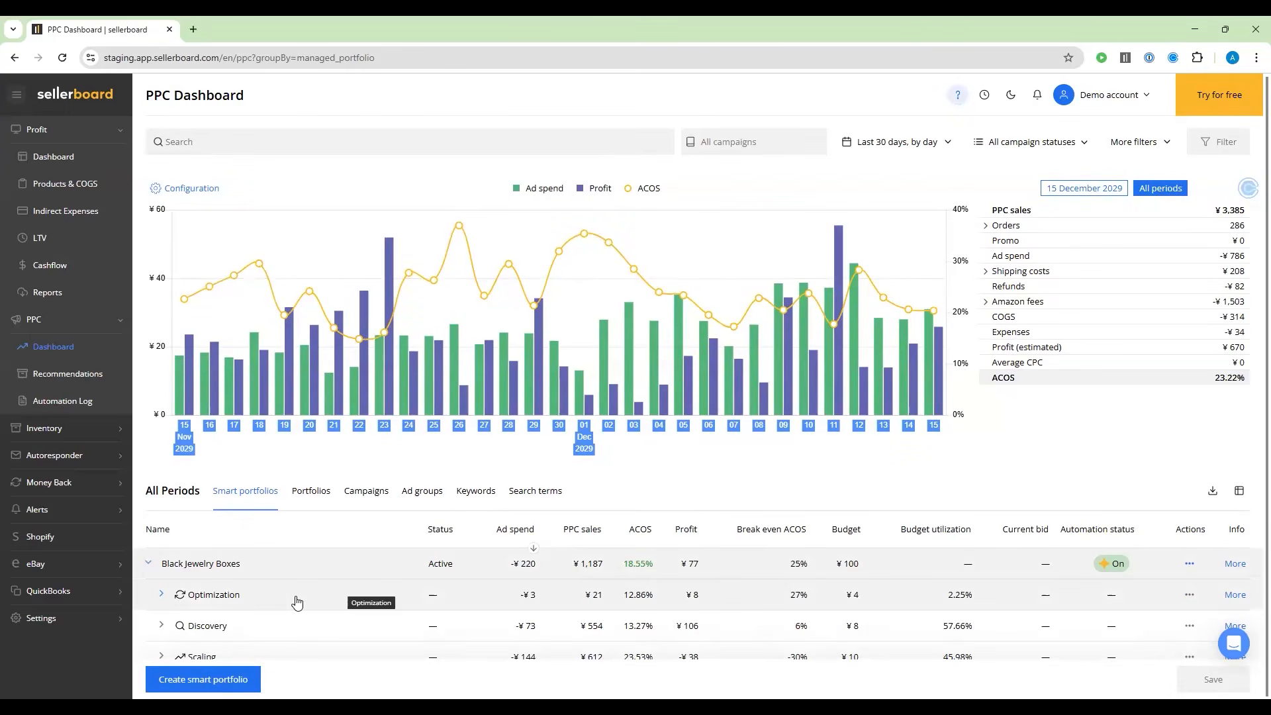
left_click(161, 626)
scroll(347, 645, "down", 1)
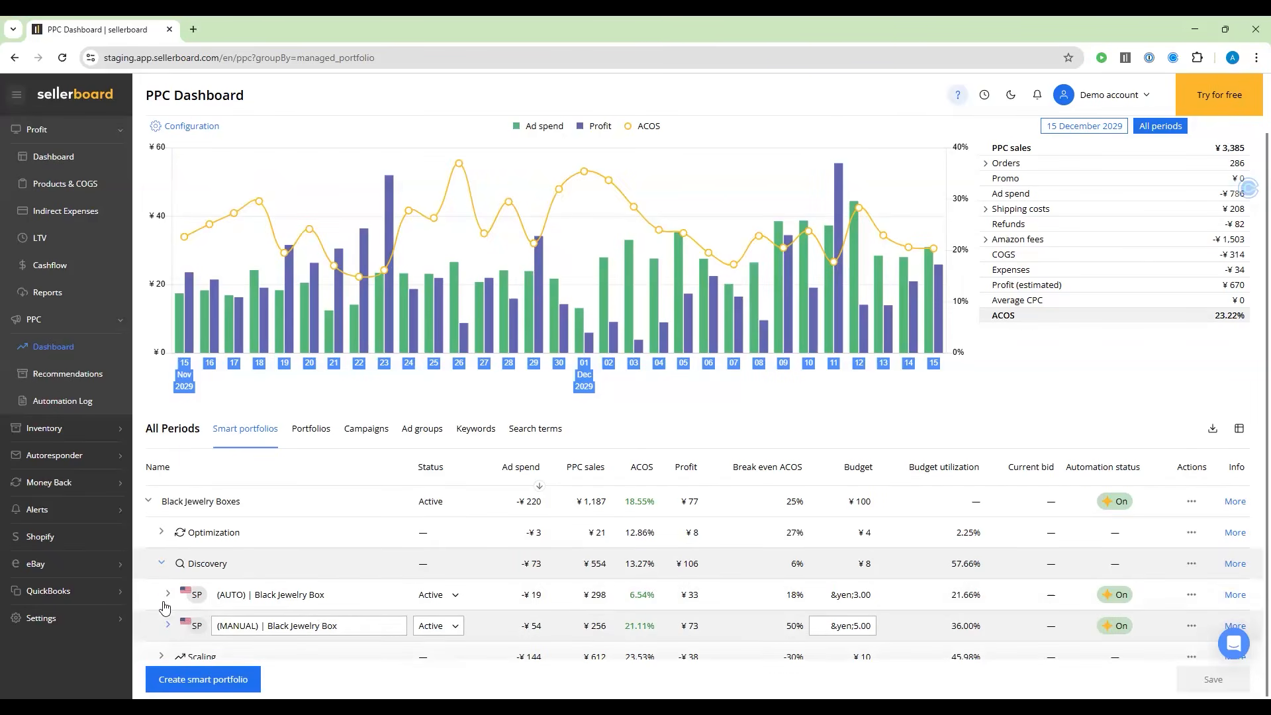
left_click(161, 534)
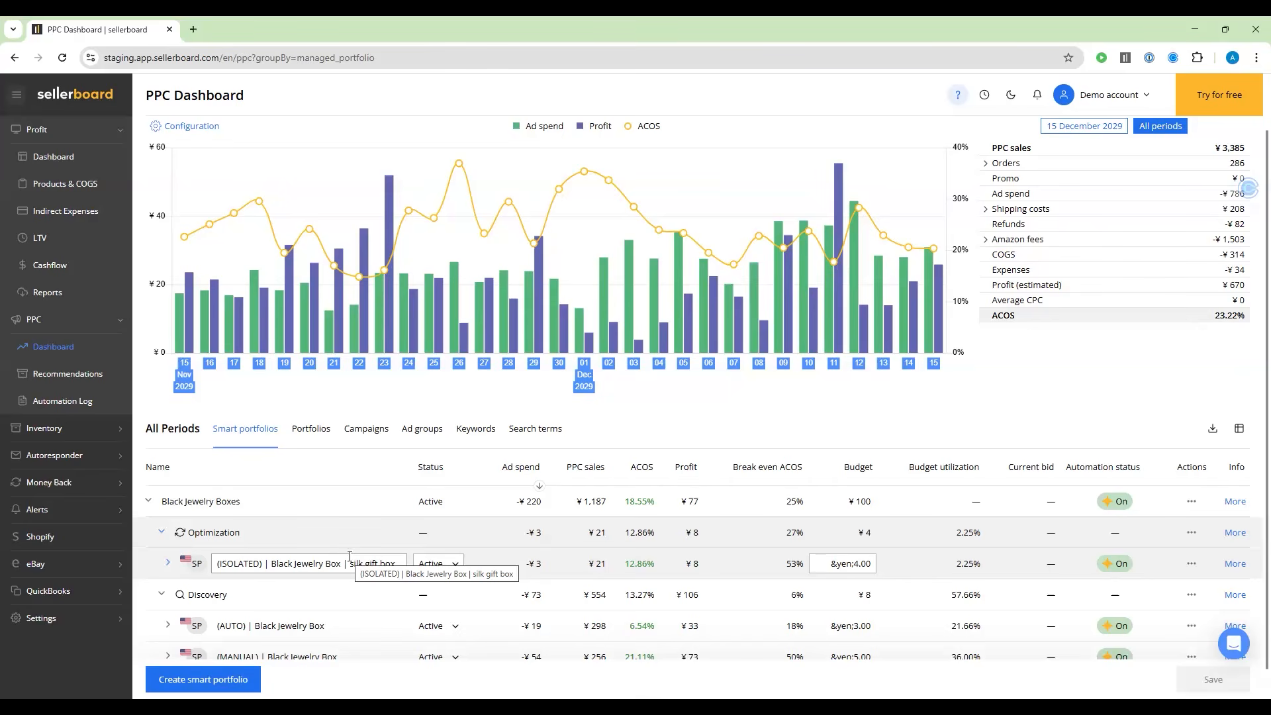
scroll(345, 559, "down", 1)
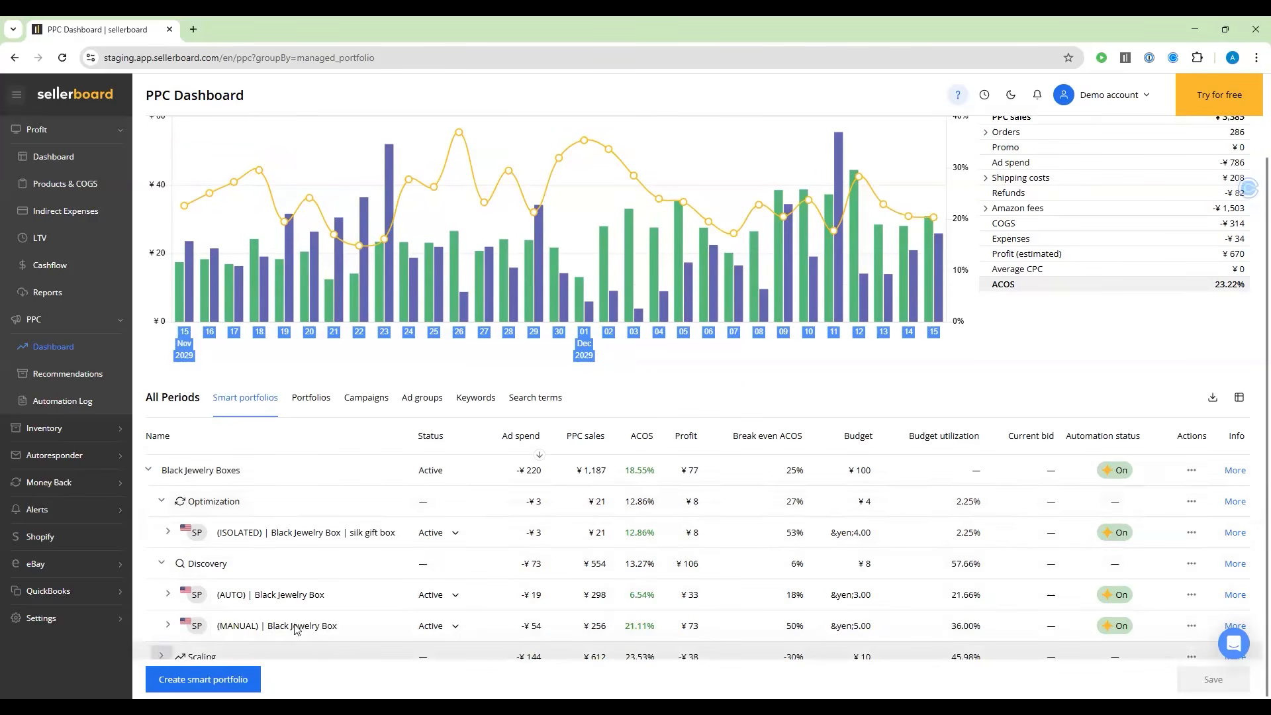
scroll(296, 630, "down", 2)
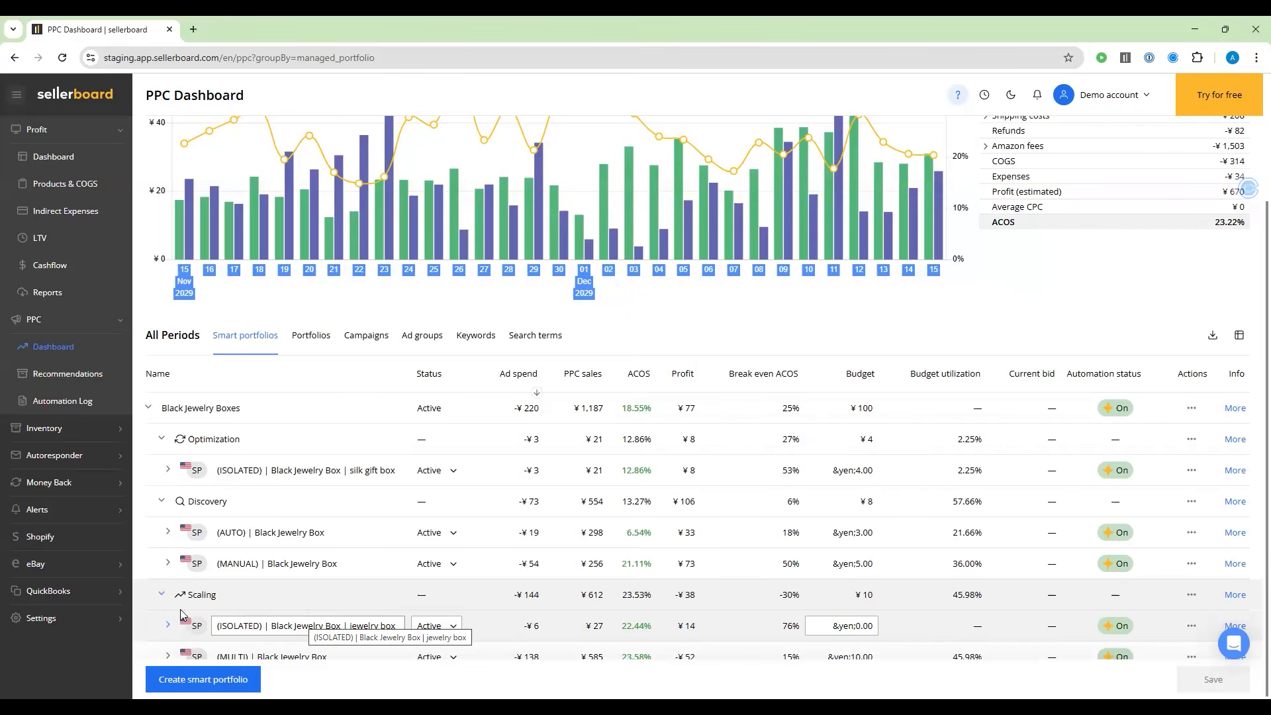
scroll(307, 620, "up", 3)
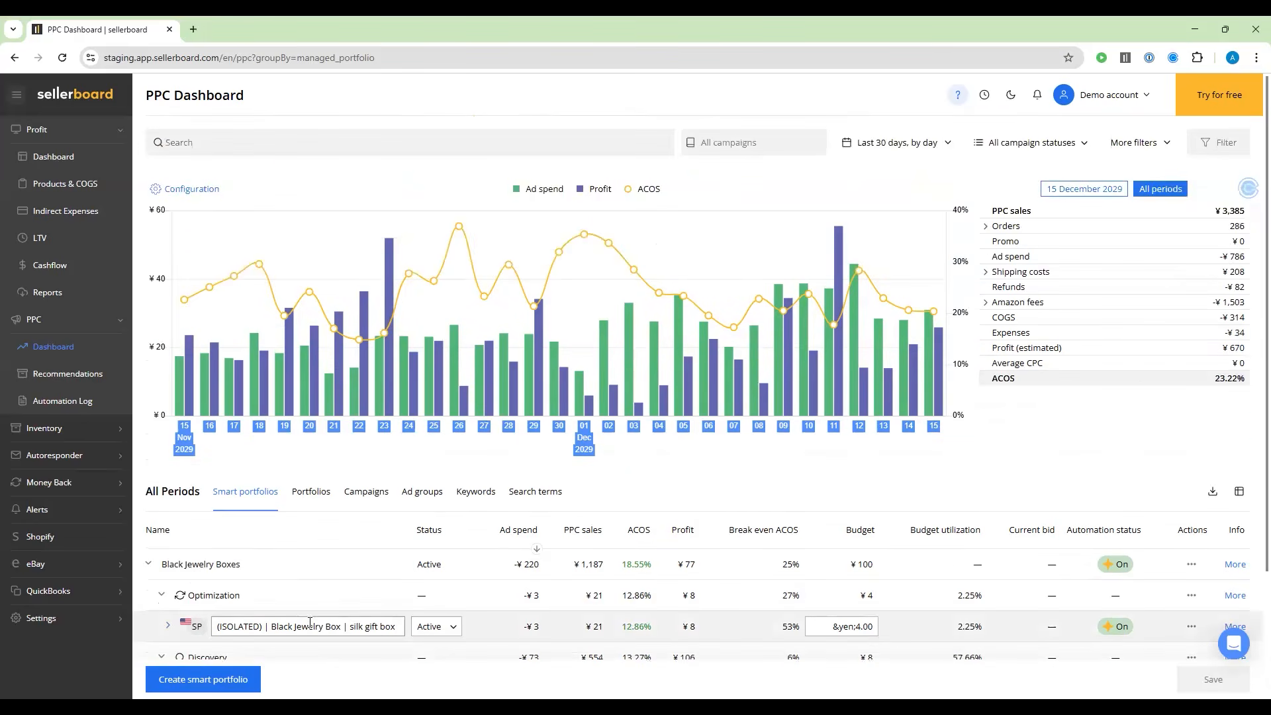